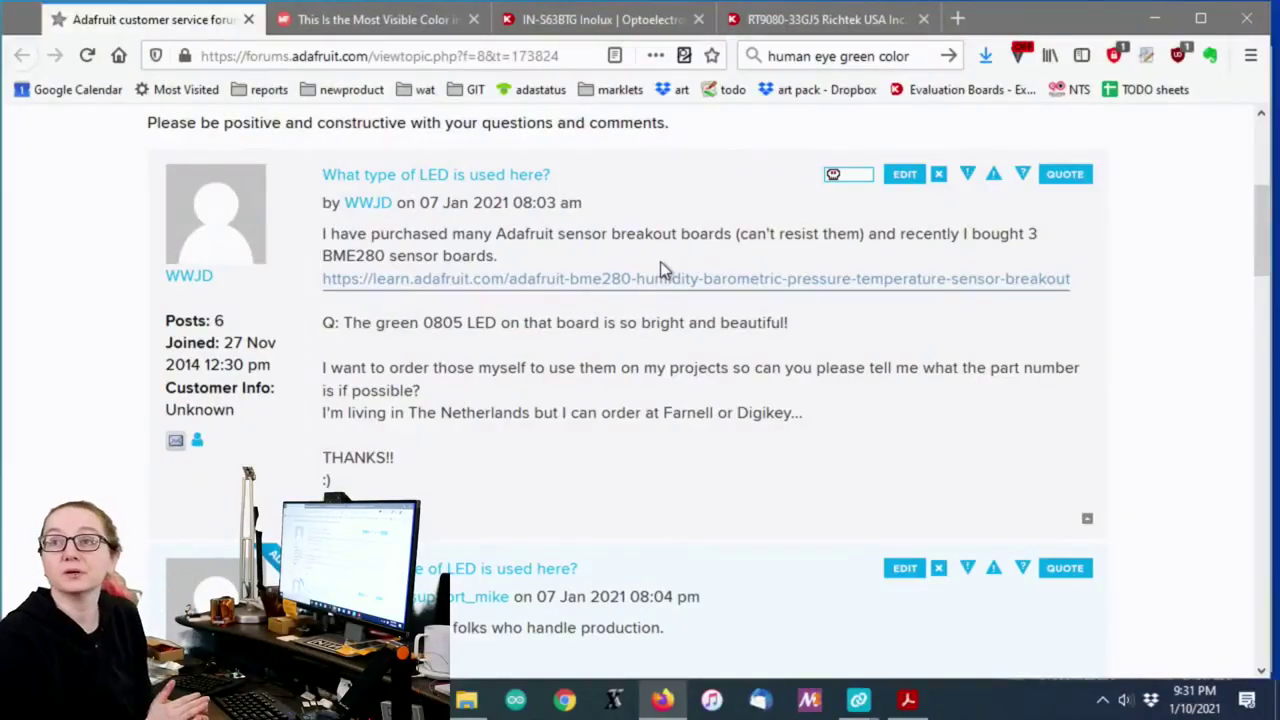
# Look through the Mental Floss article about the most visible color in the world.
pyautogui.click(365, 22)
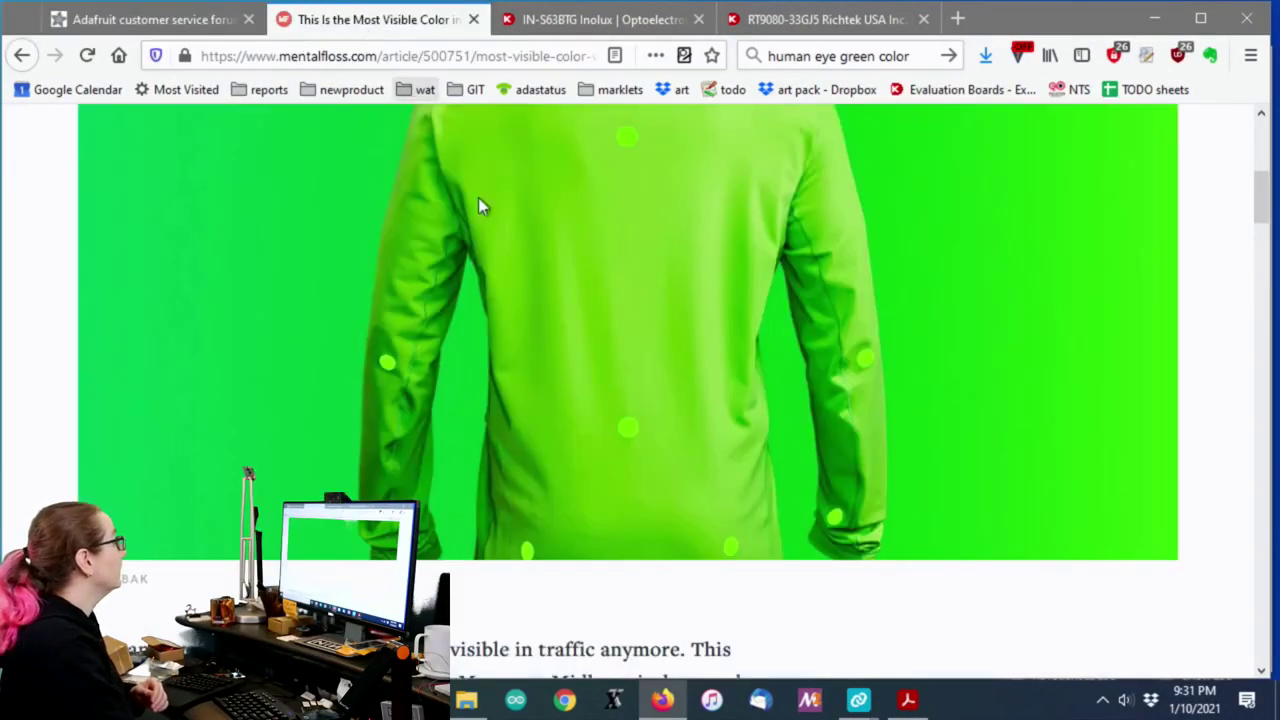
pyautogui.scroll(5, 480, 206)
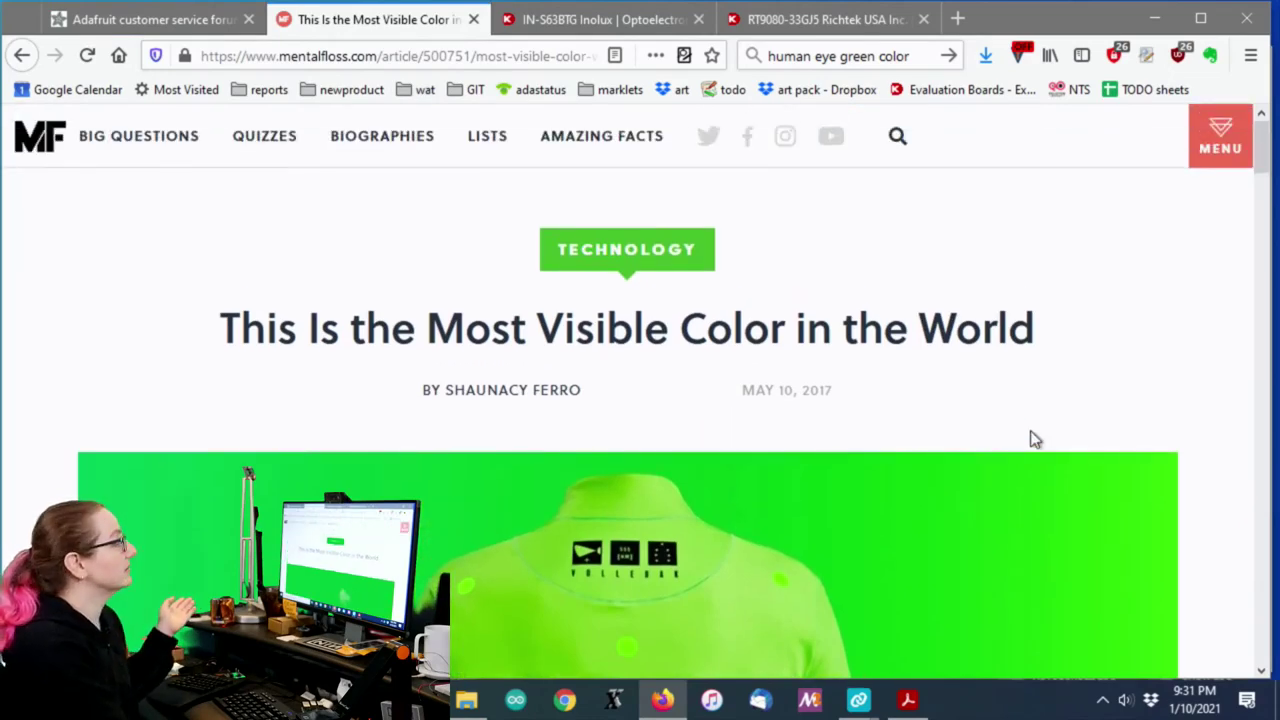
pyautogui.scroll(-3, 1035, 440)
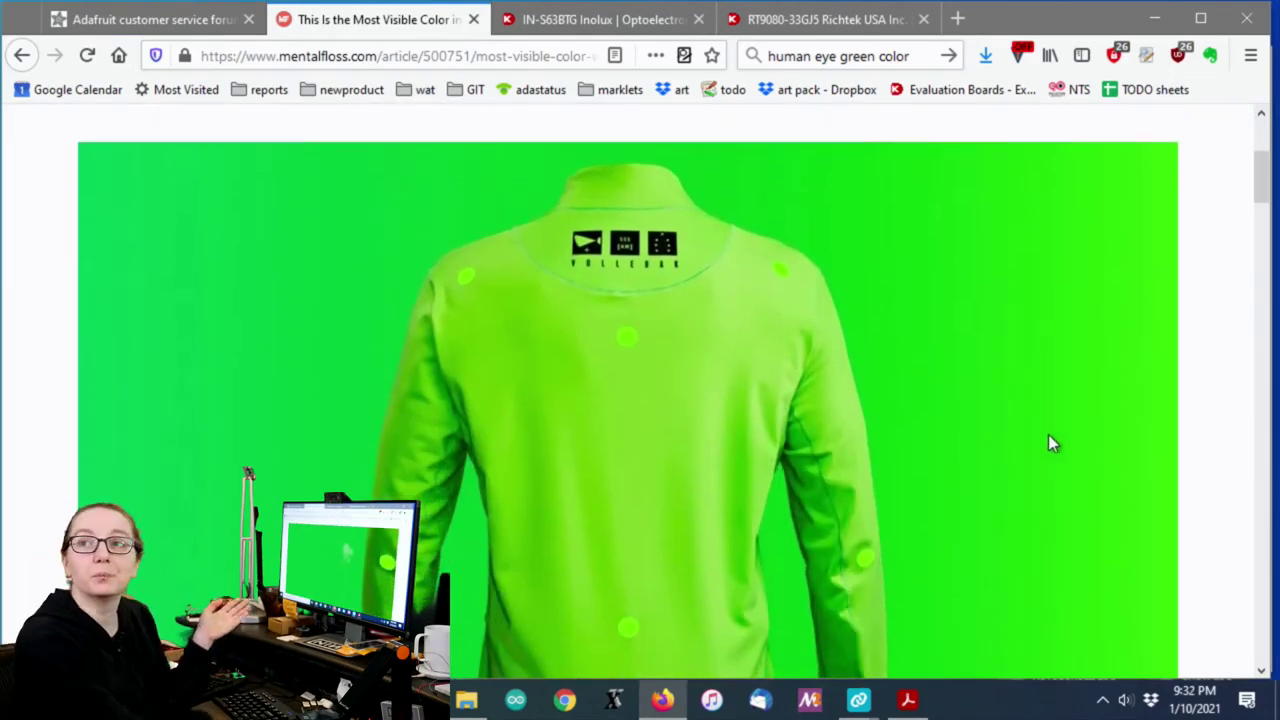
pyautogui.scroll(-5, 1048, 444)
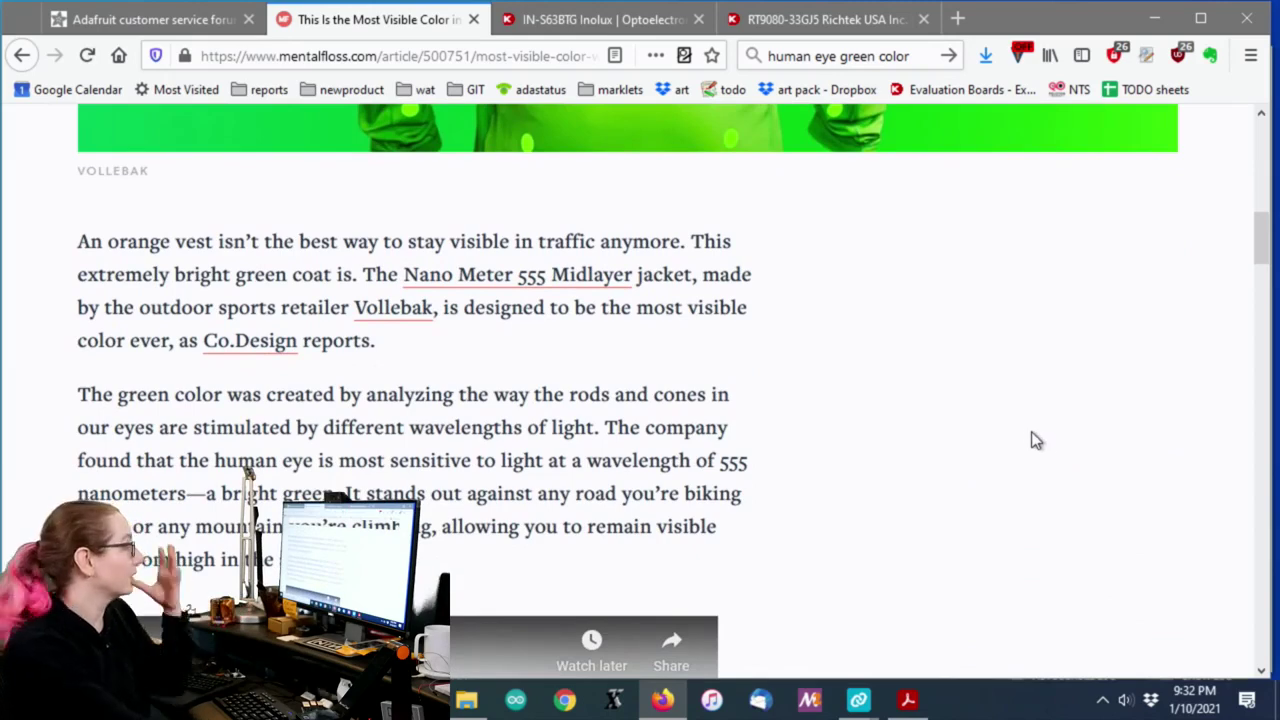
pyautogui.scroll(5, 645, 427)
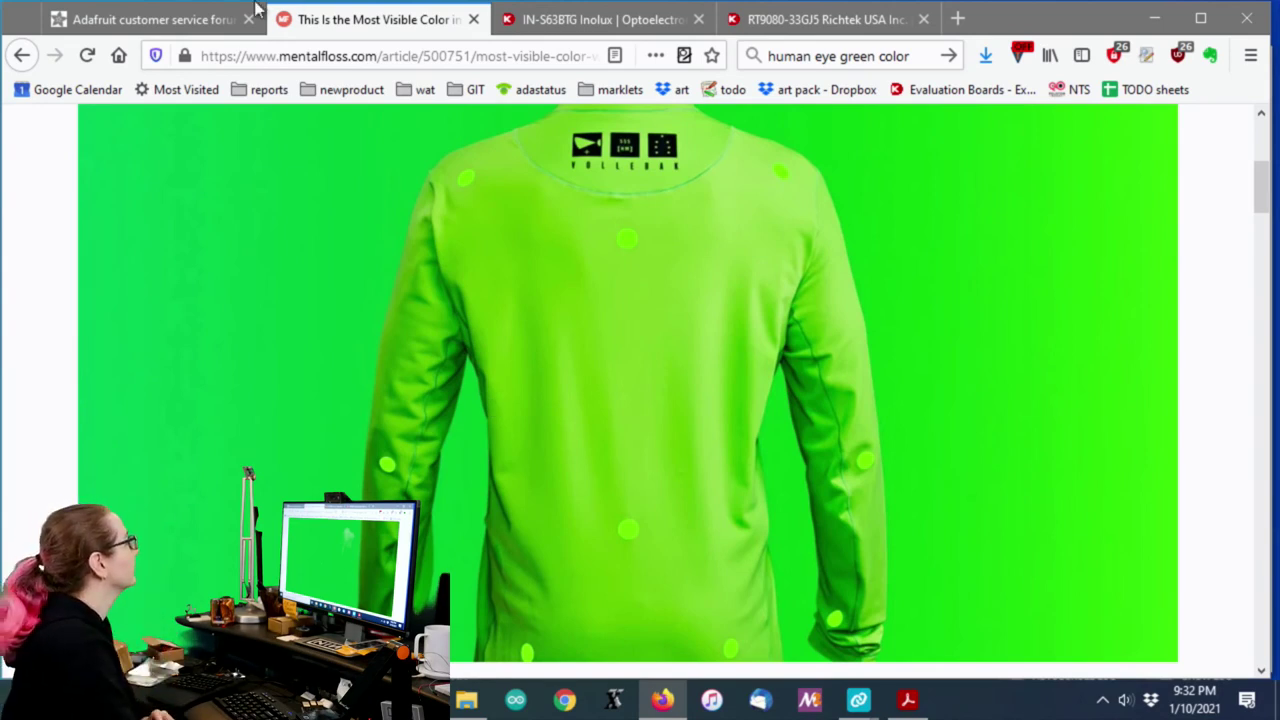
# Go to digikey.com and search all products for "0603 led".
pyautogui.click(330, 52)
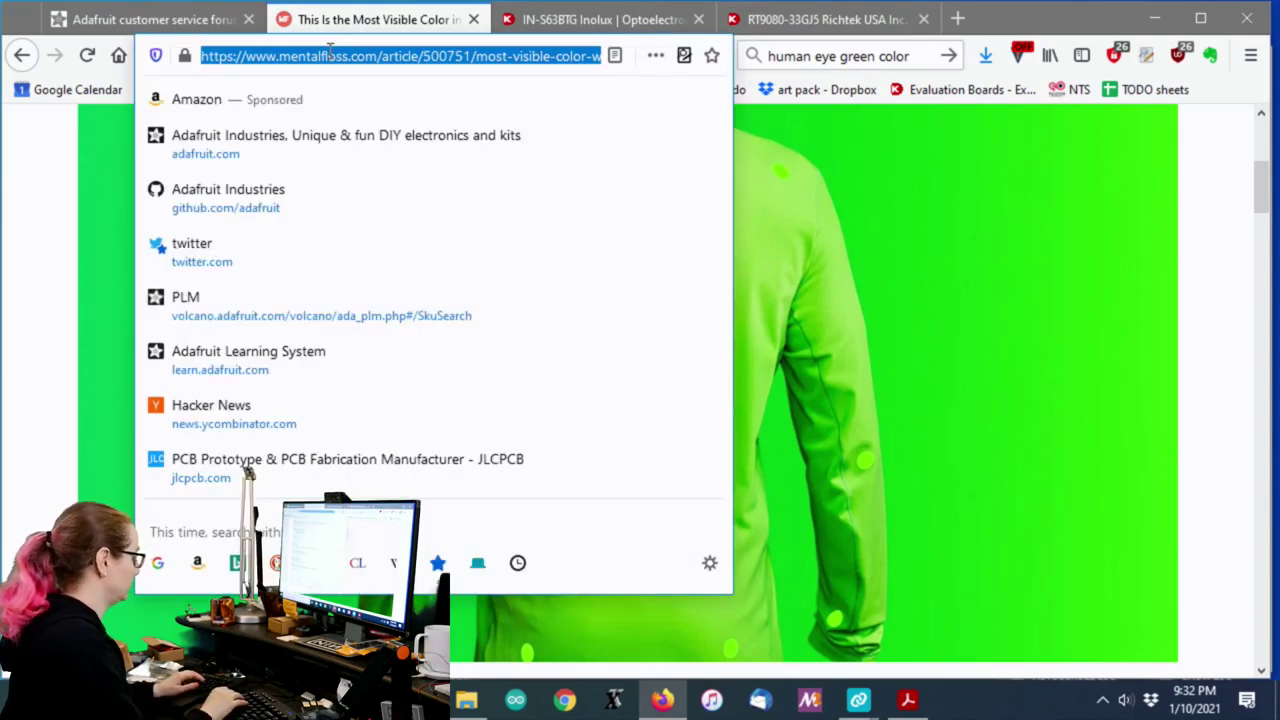
pyautogui.write('digikey.com')
pyautogui.press('Return')
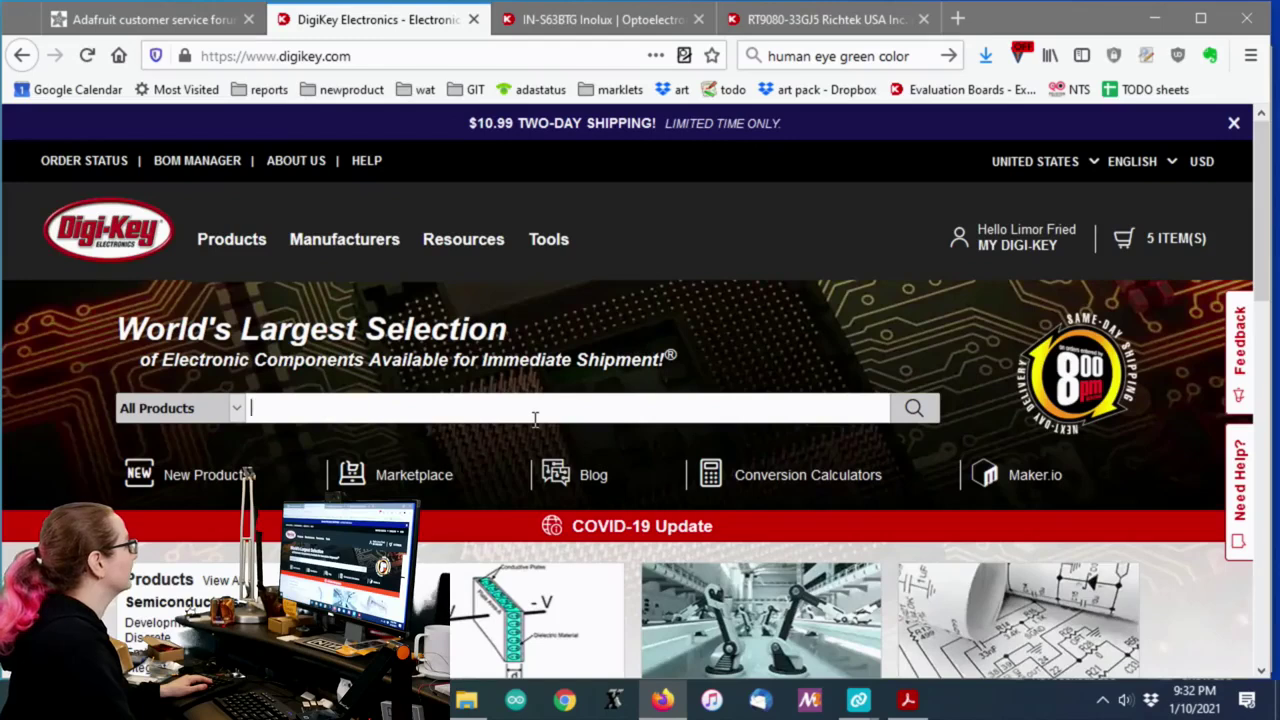
pyautogui.scroll(-3, 620, 348)
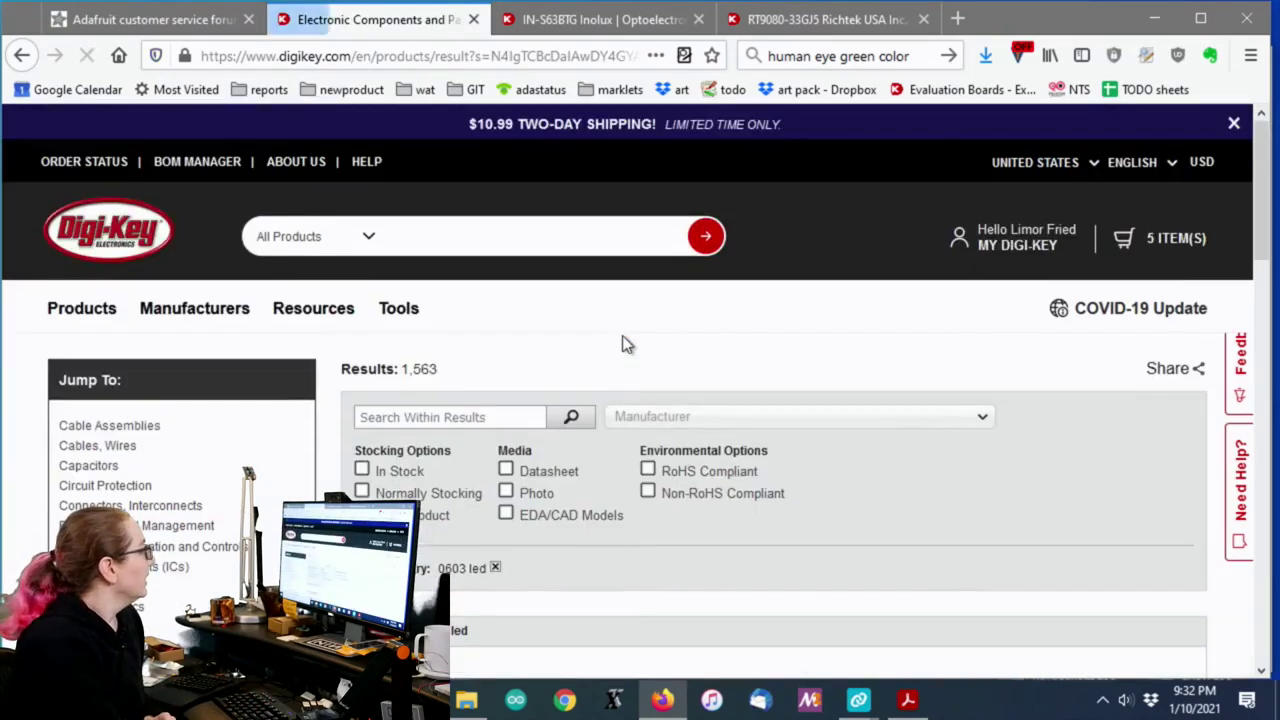
# Open the LED Indication - Discrete category from the top results and expand its full set of filters.
pyautogui.scroll(-4, 655, 364)
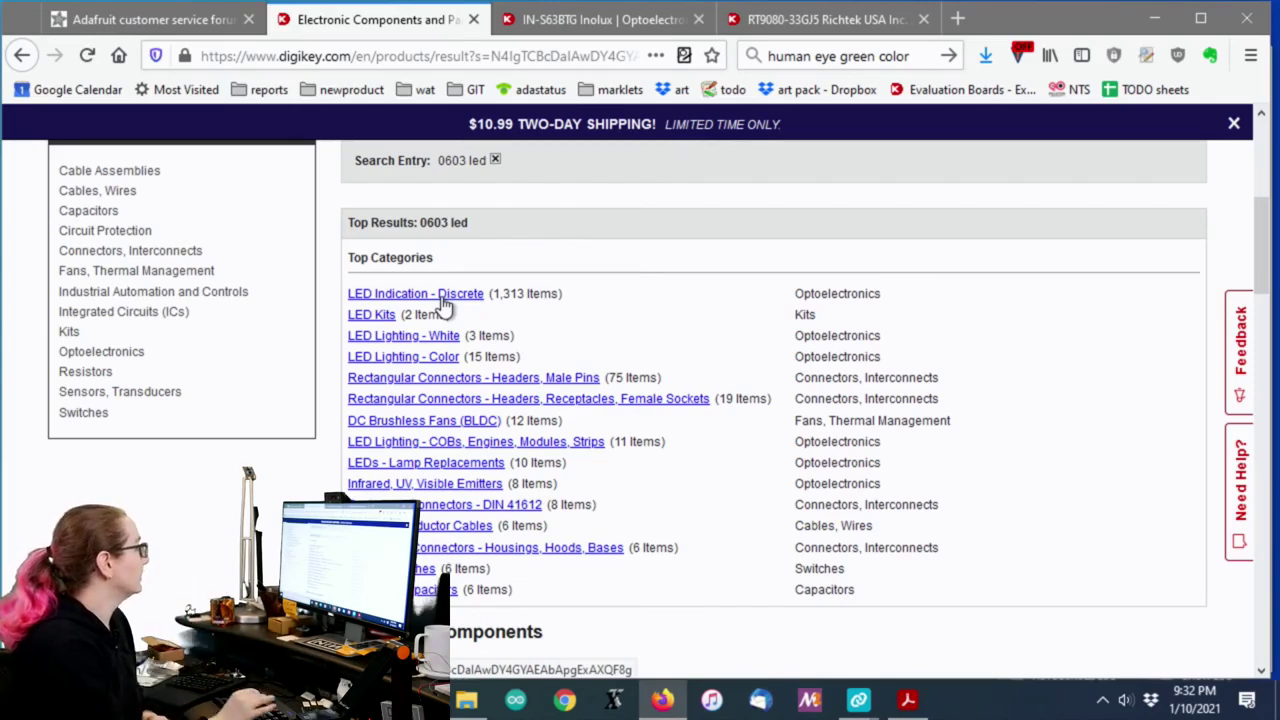
pyautogui.click(443, 303)
pyautogui.scroll(-3, 1005, 265)
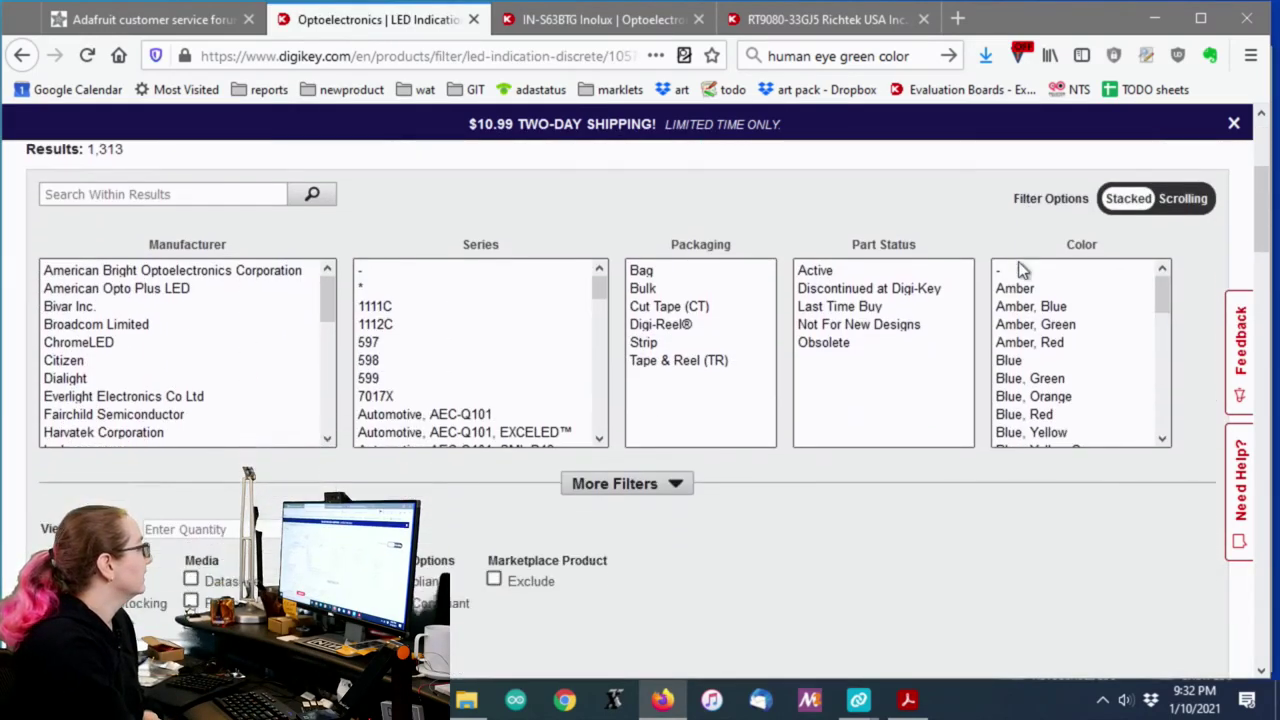
pyautogui.click(668, 452)
# Restrict the Package / Case of the LEDs to 0603 (1608 Metric).
pyautogui.scroll(-3, 901, 394)
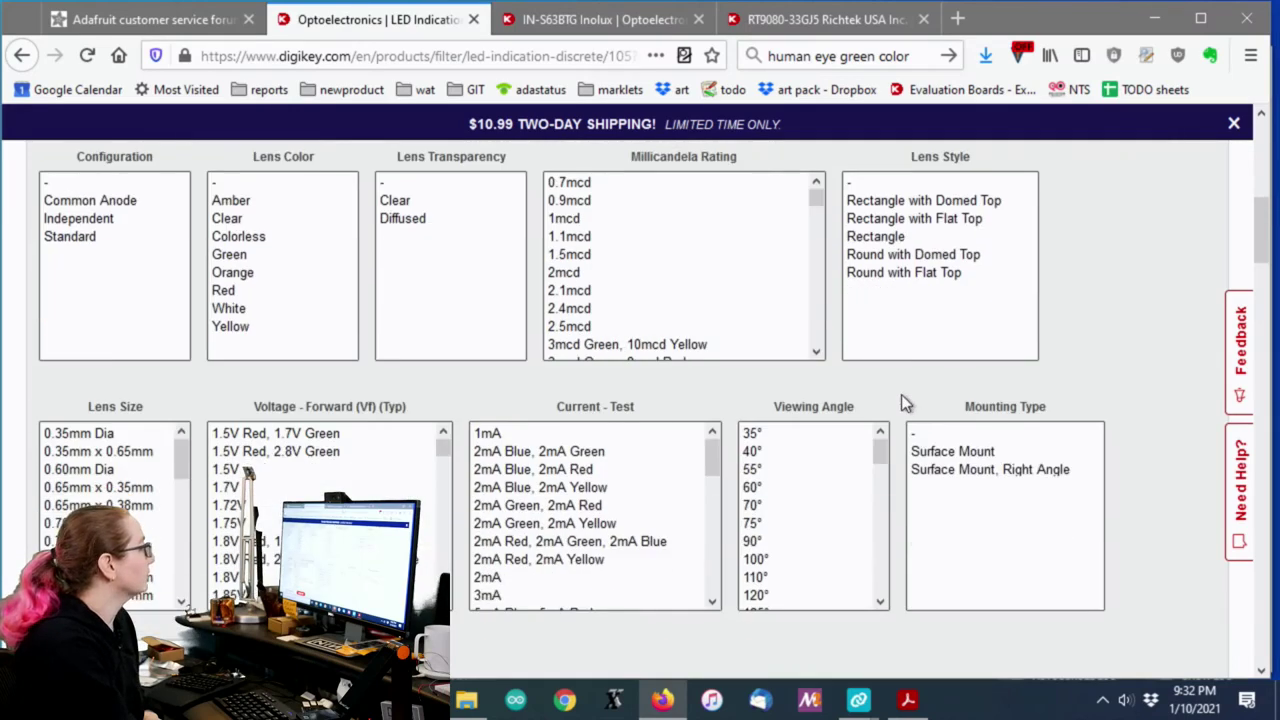
pyautogui.scroll(-4, 1133, 385)
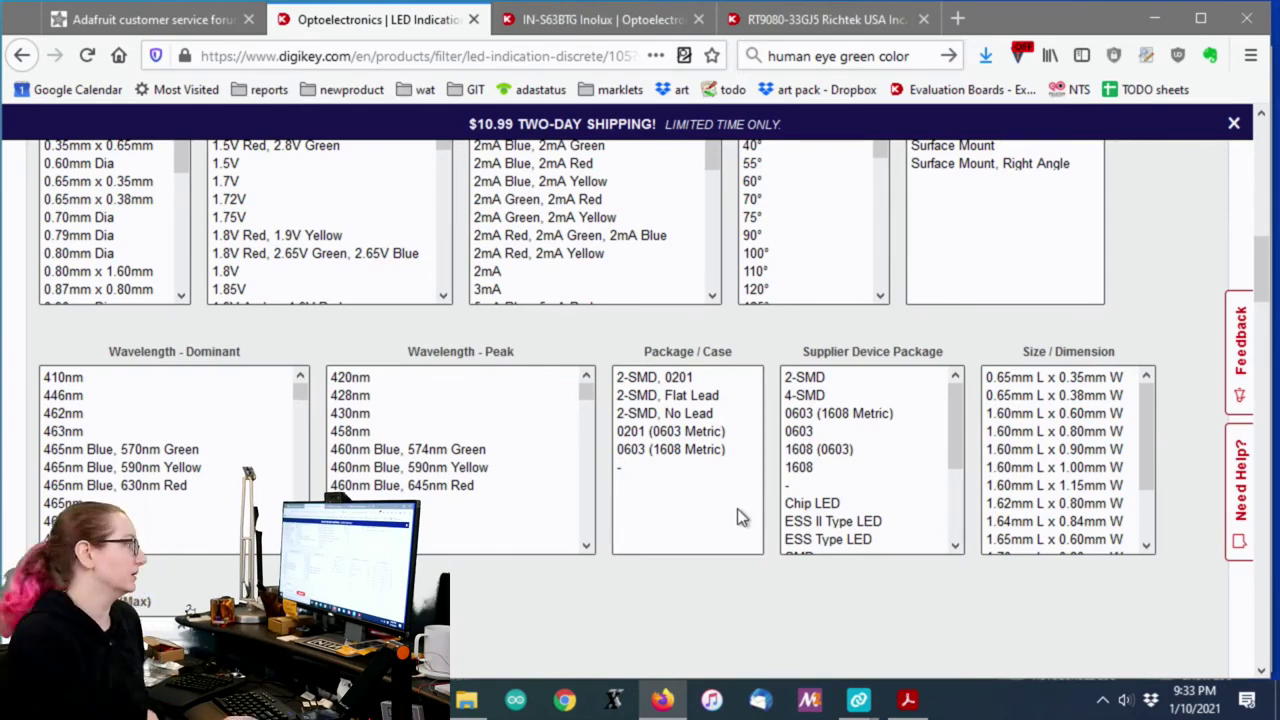
pyautogui.scroll(-2, 717, 463)
pyautogui.click(670, 358)
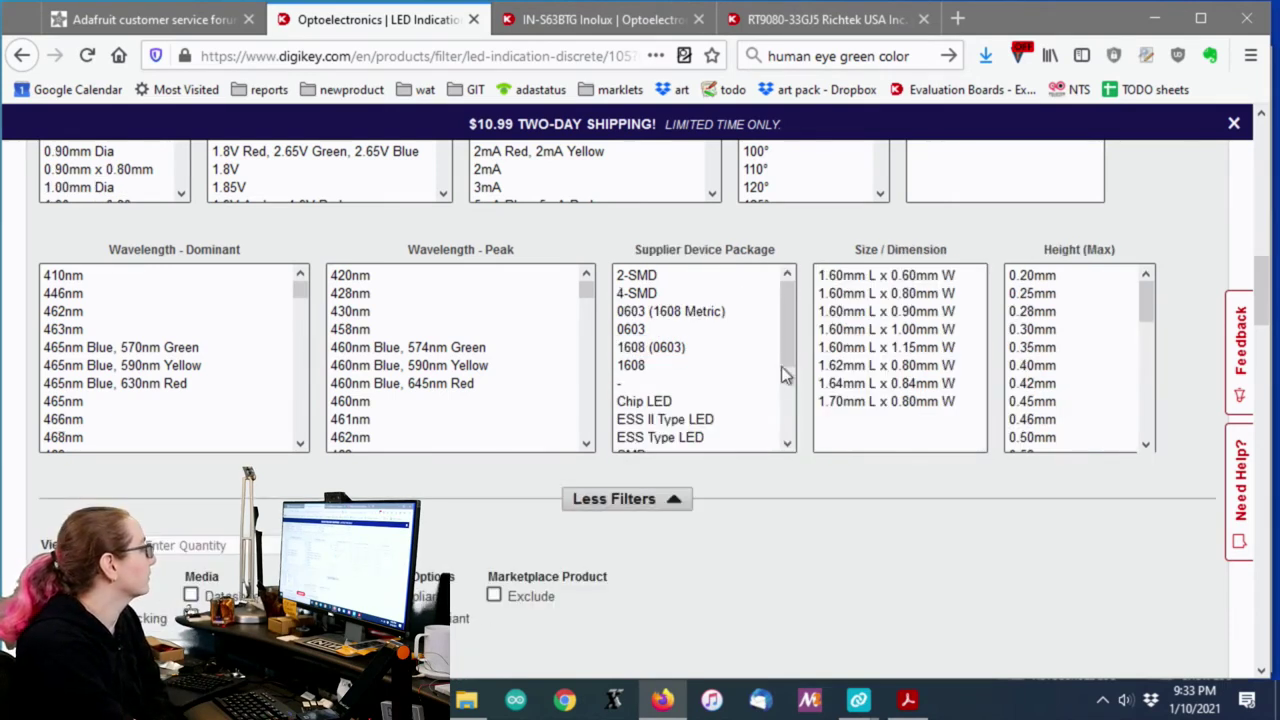
# Filter the LEDs by peak wavelength, including all values from 510nm up to 560nm.
pyautogui.scroll(3, 1216, 362)
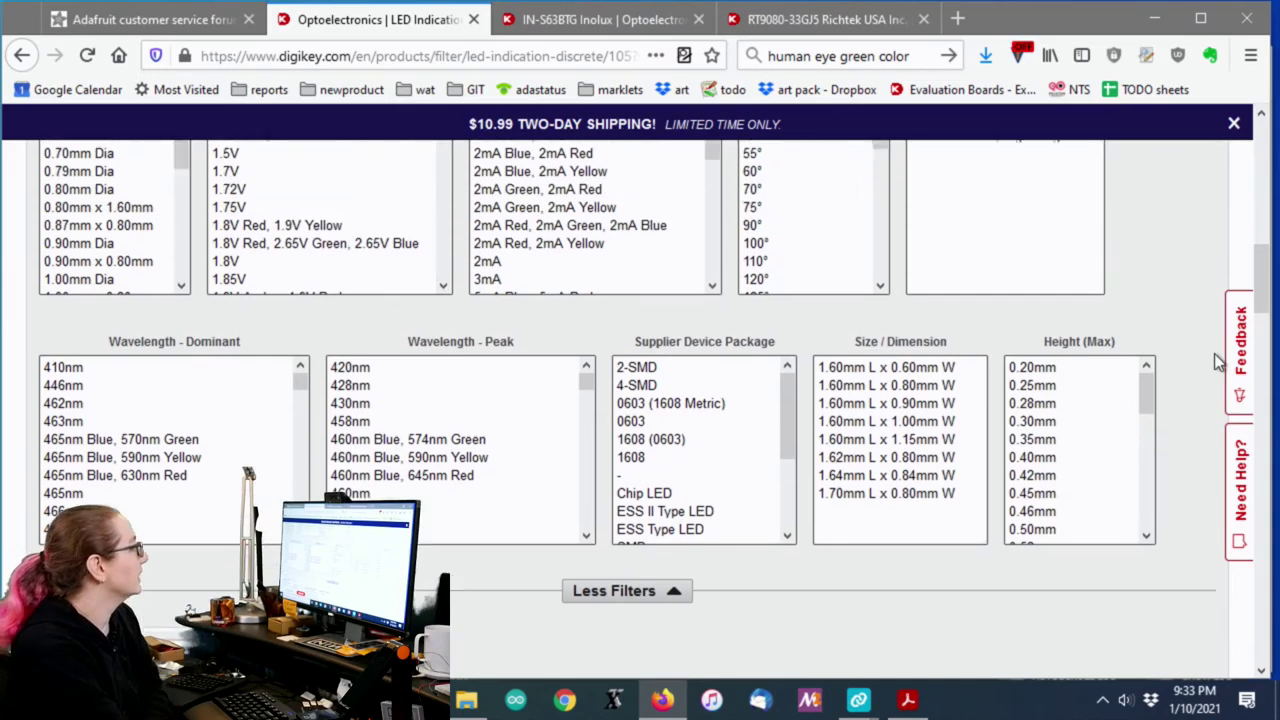
pyautogui.scroll(2, 1210, 360)
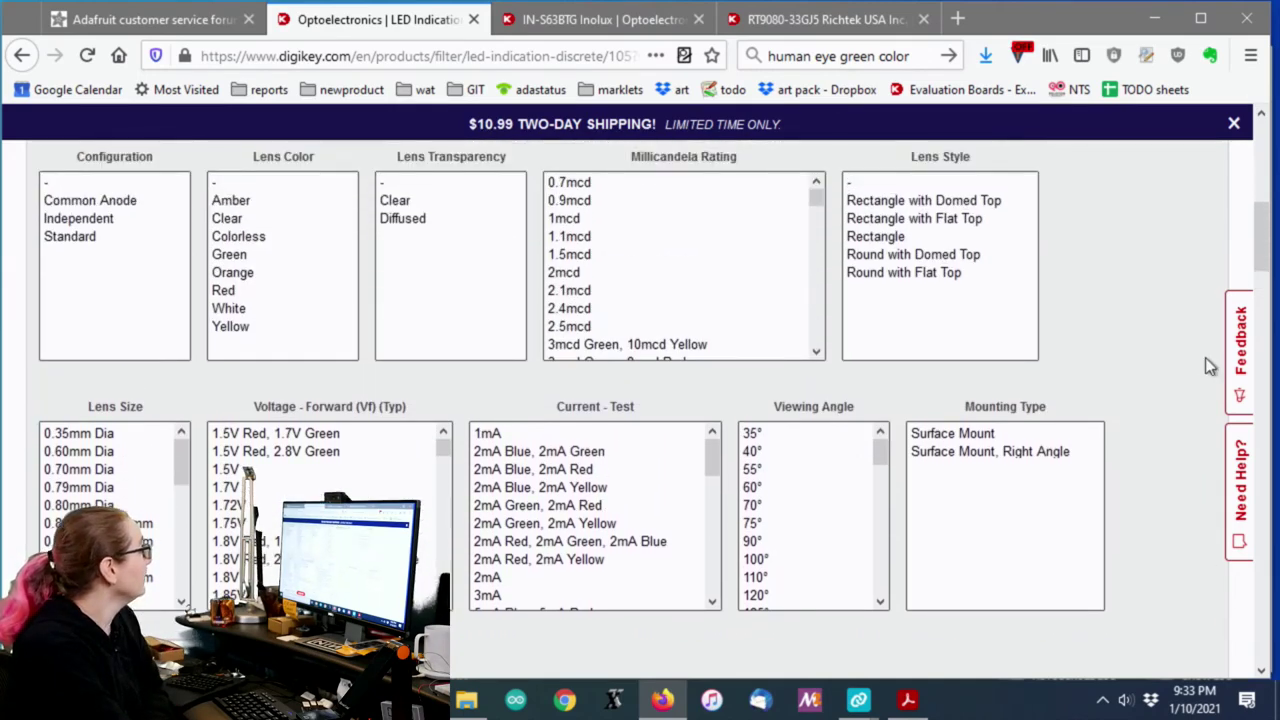
pyautogui.scroll(-1, 1203, 356)
pyautogui.scroll(-2, 1208, 352)
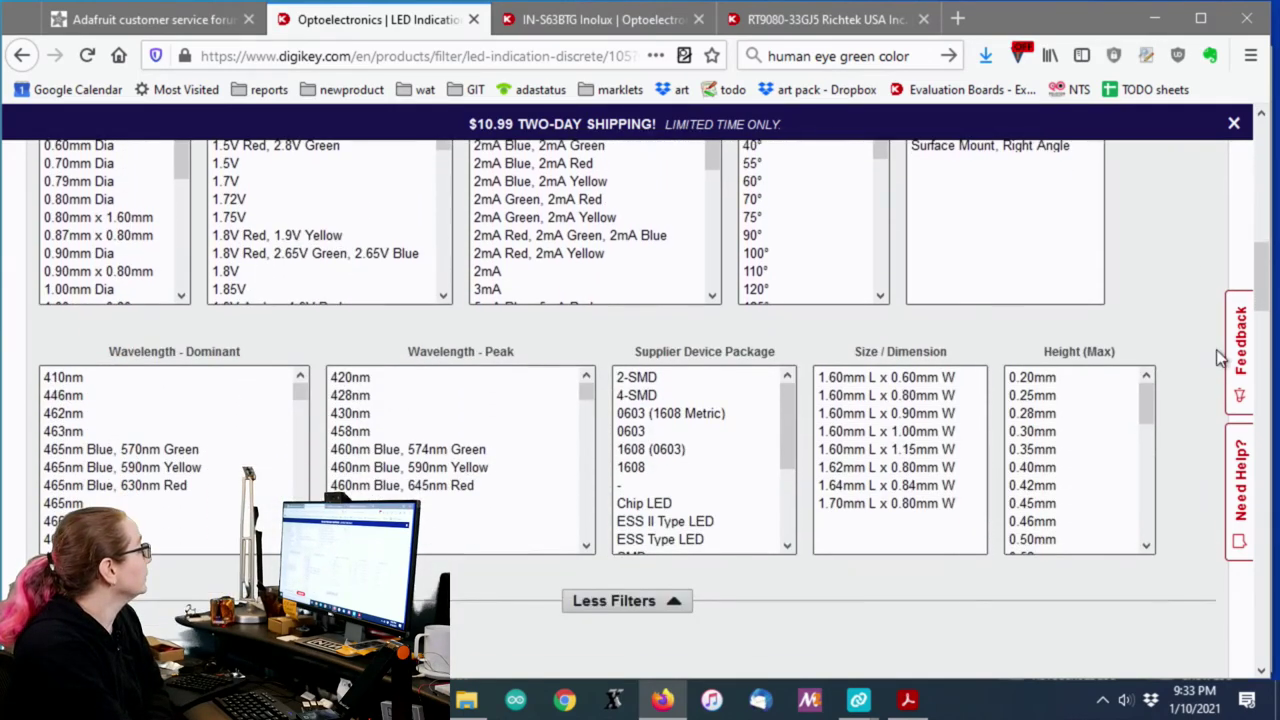
pyautogui.scroll(-2, 587, 396)
pyautogui.scroll(2, 587, 397)
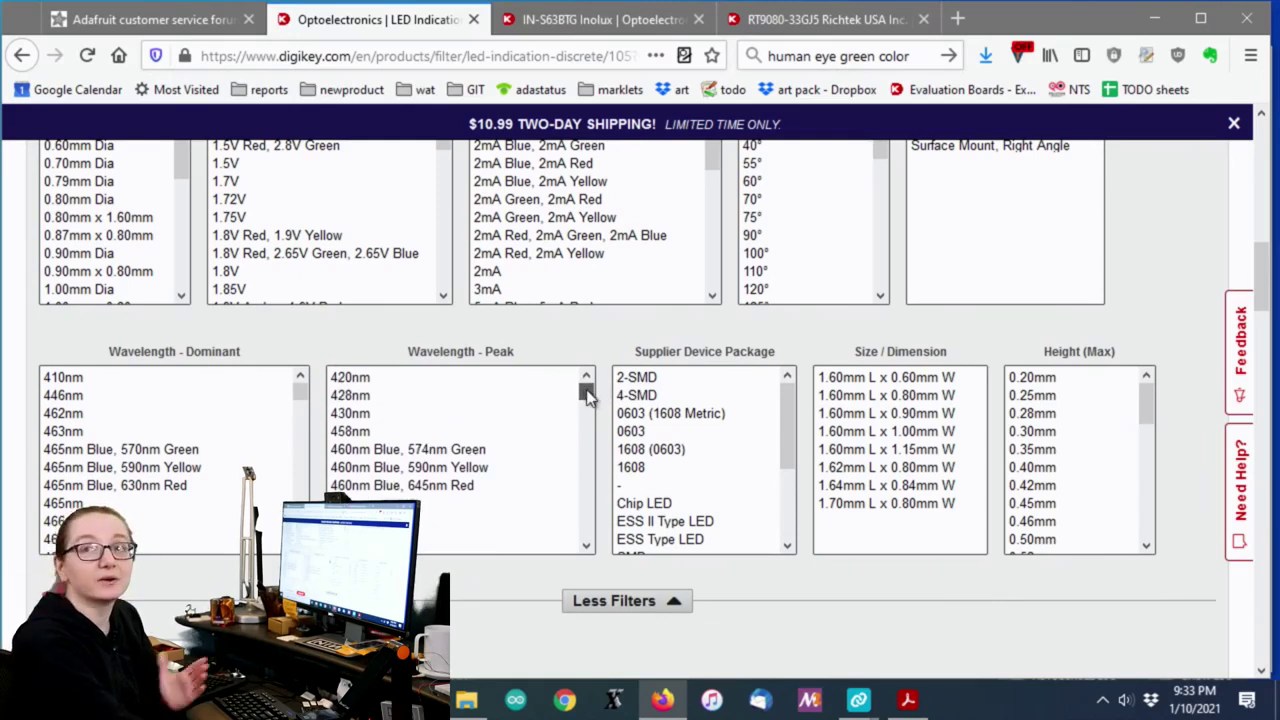
pyautogui.moveTo(587, 394); pyautogui.dragTo(597, 428)
pyautogui.scroll(-5, 246, 443)
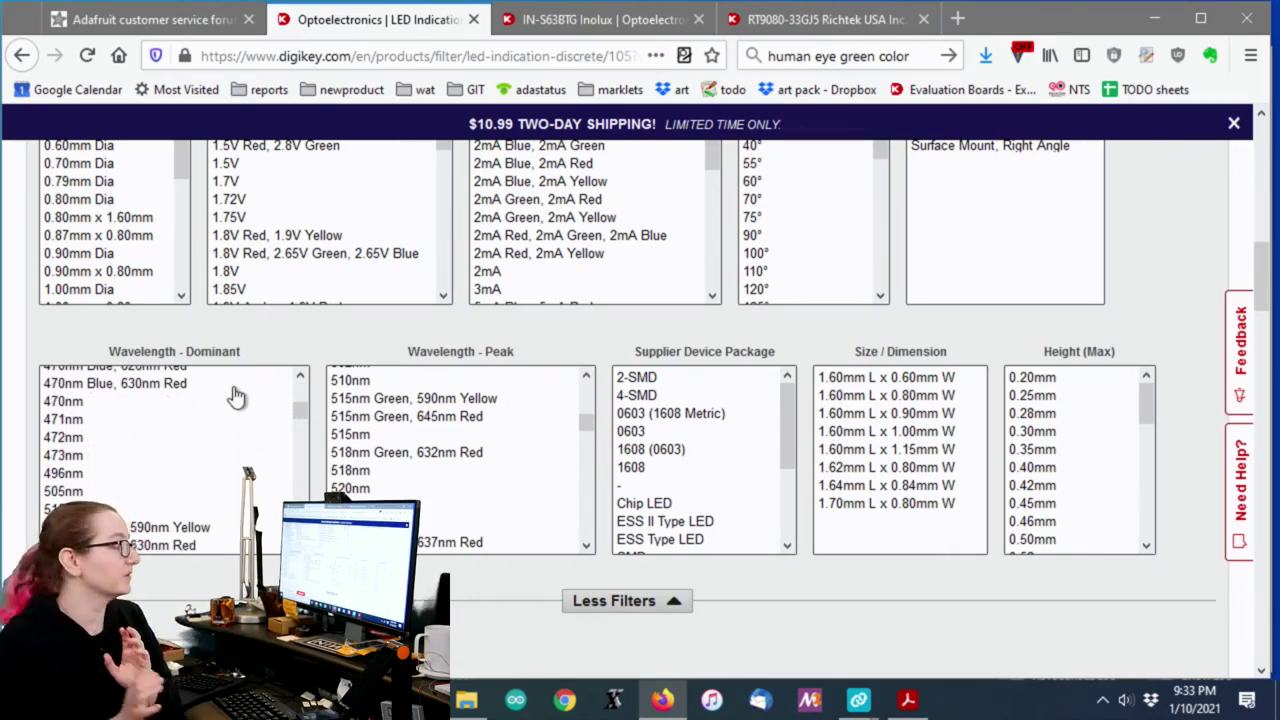
pyautogui.scroll(-3, 980, 437)
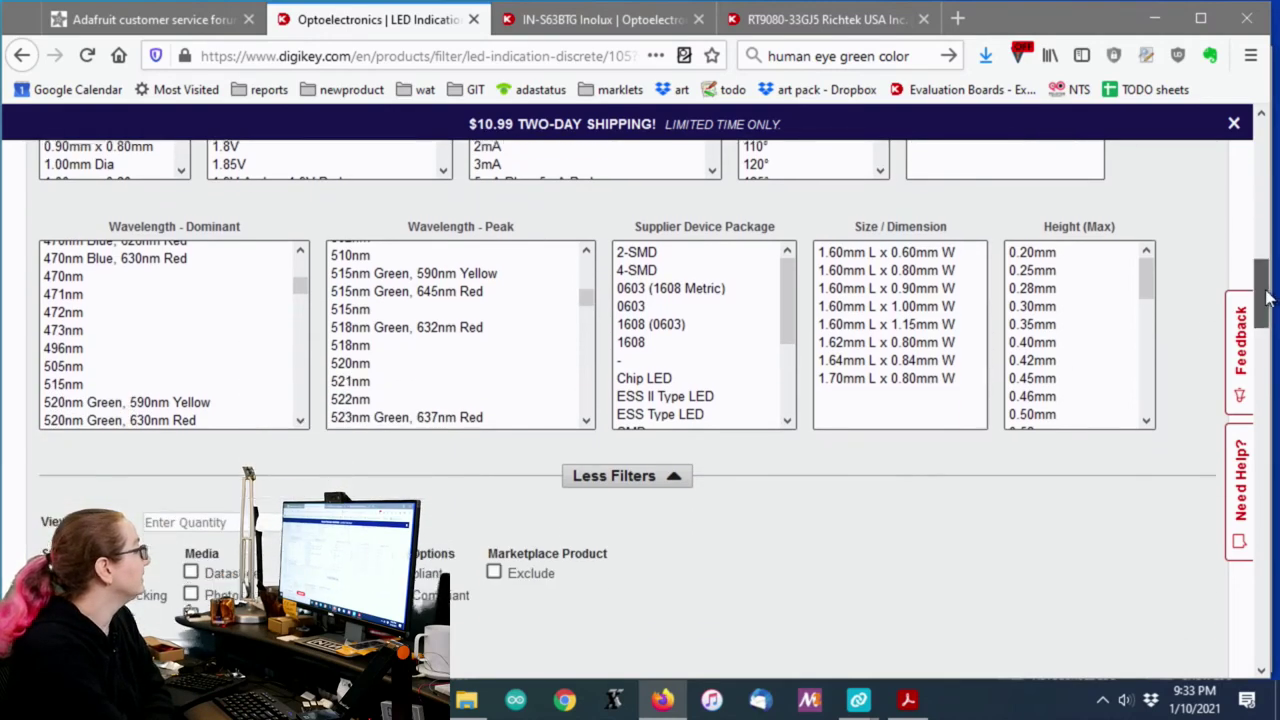
pyautogui.scroll(1, 211, 300)
pyautogui.scroll(-1, 214, 309)
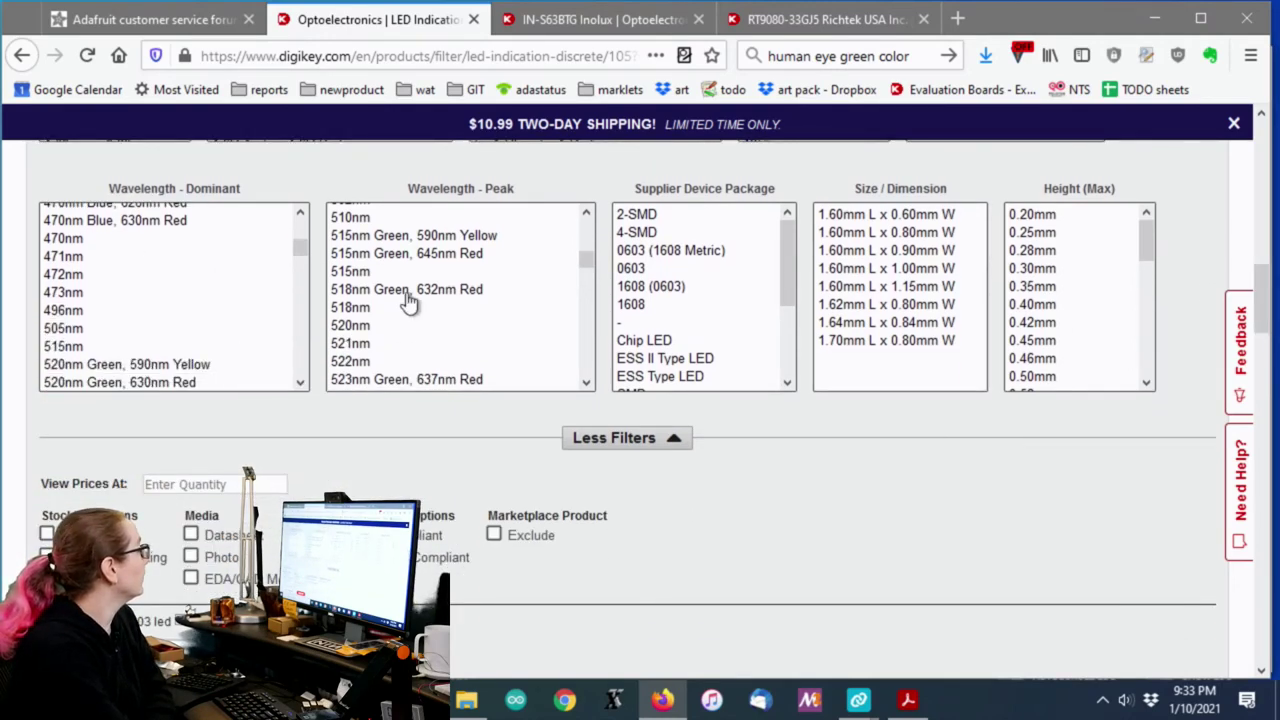
pyautogui.scroll(2, 398, 285)
pyautogui.moveTo(386, 303); pyautogui.dragTo(420, 318)
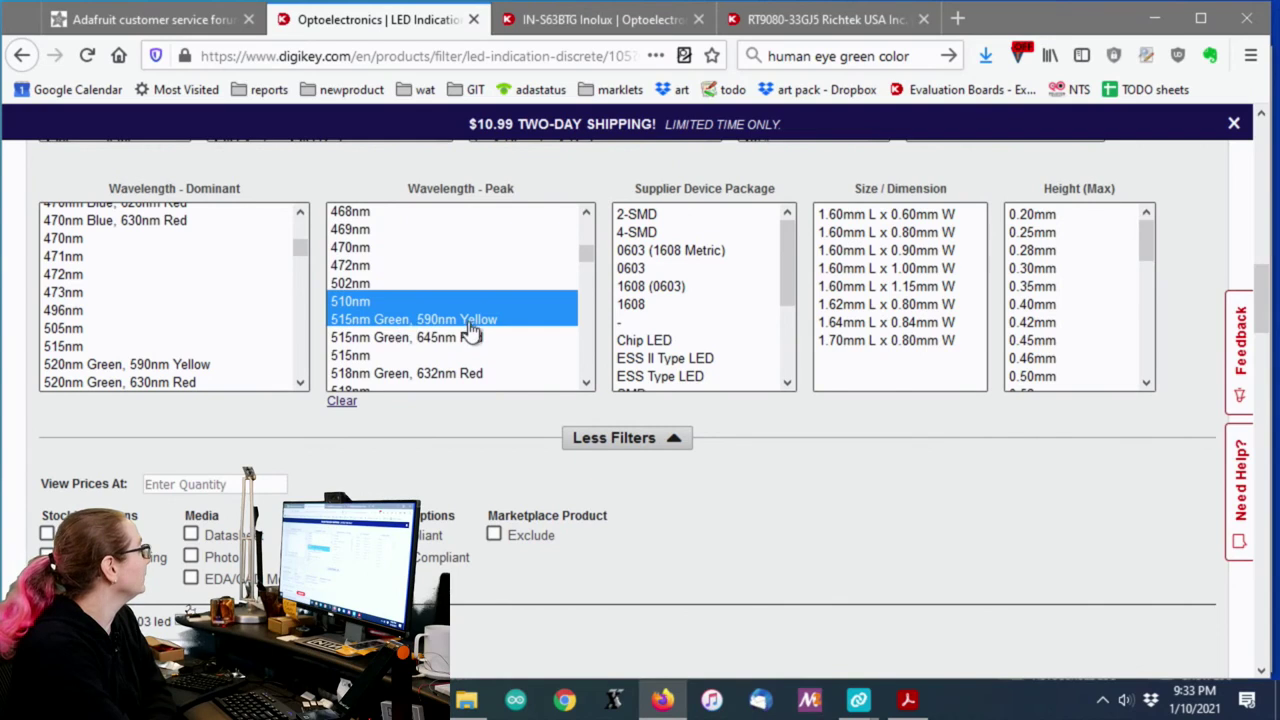
pyautogui.scroll(-1, 500, 333)
pyautogui.moveTo(500, 333); pyautogui.dragTo(404, 320)
pyautogui.scroll(-4, 430, 330)
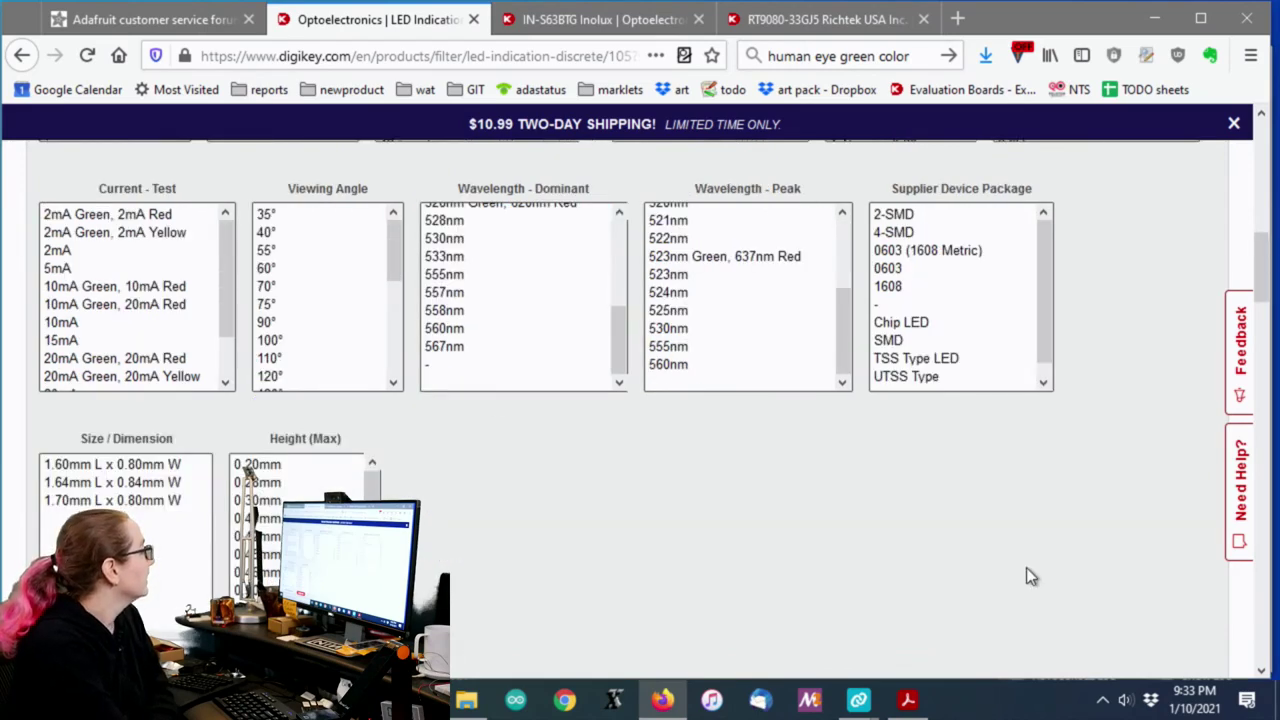
# Choose Active as the part status for the green LEDs.
pyautogui.scroll(3, 1026, 567)
pyautogui.scroll(3, 1076, 567)
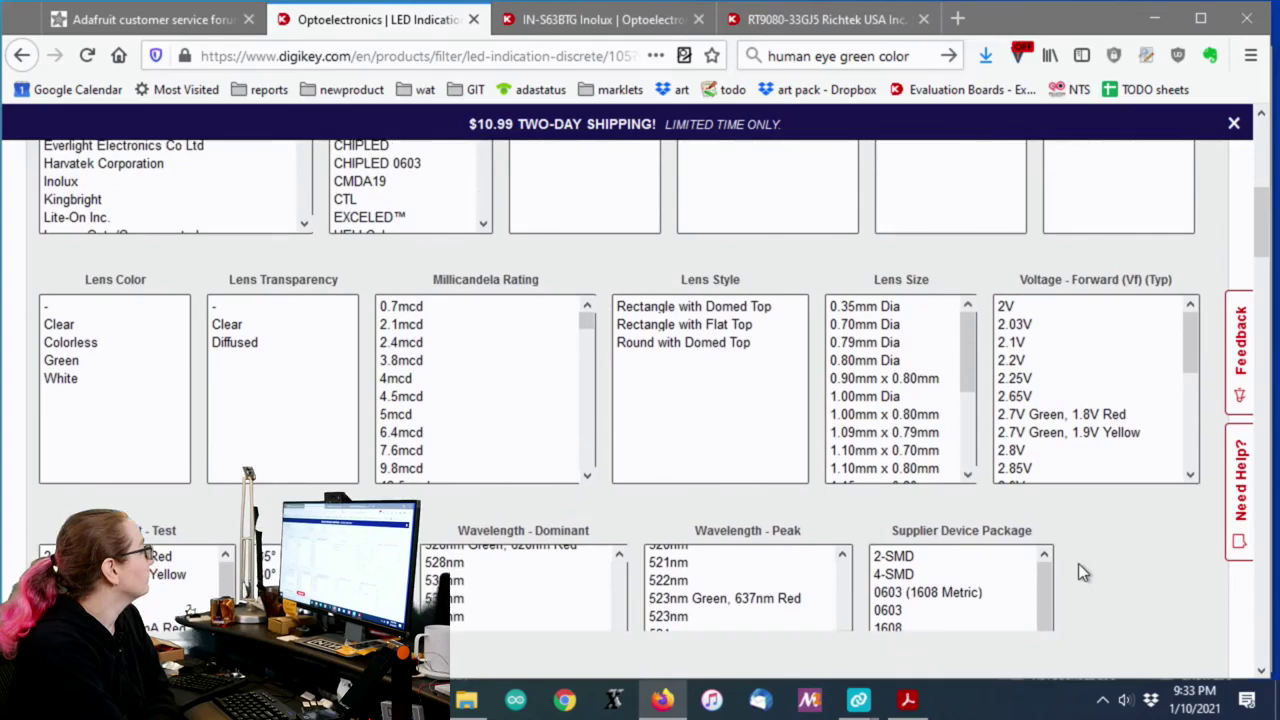
pyautogui.scroll(-1, 726, 469)
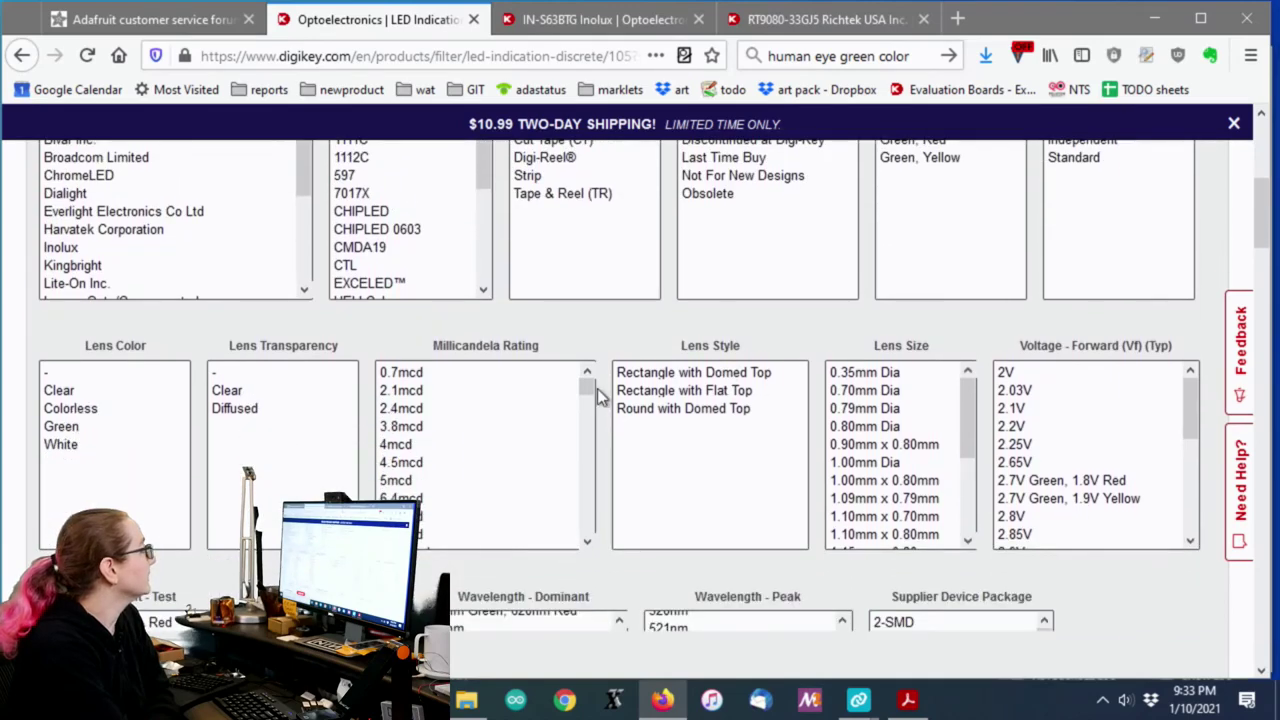
pyautogui.scroll(3, 687, 345)
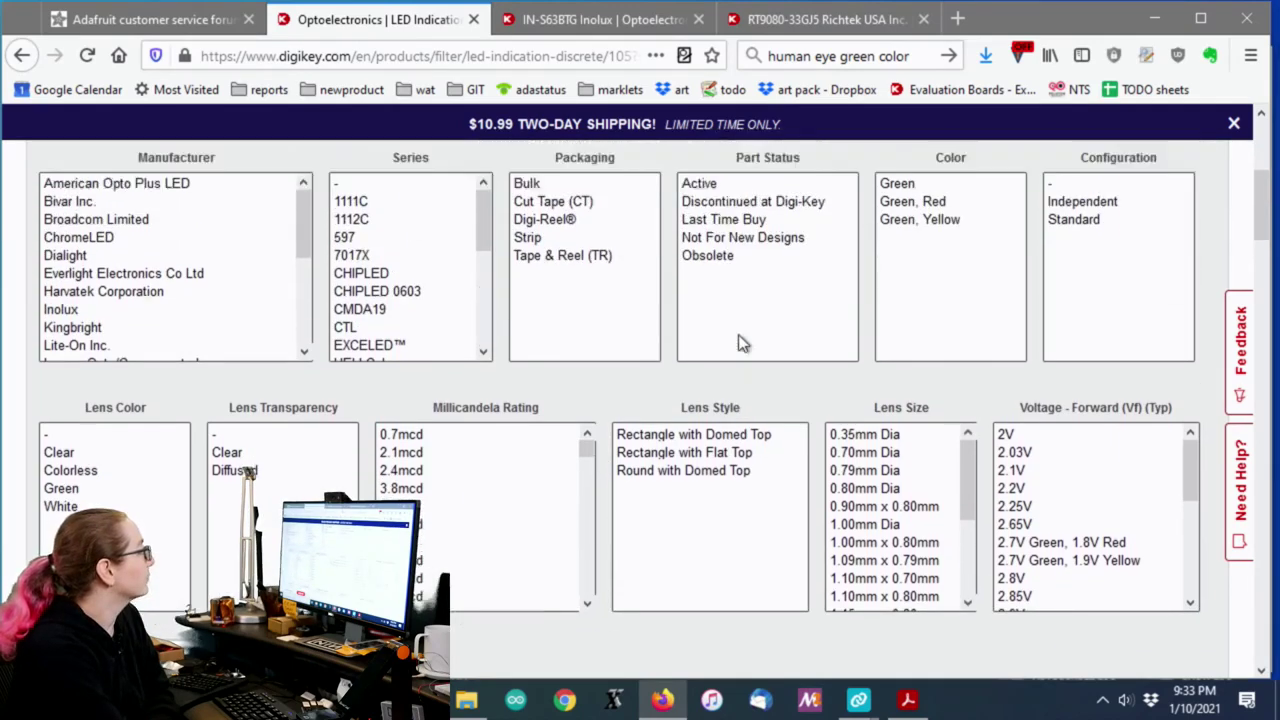
pyautogui.click(704, 433)
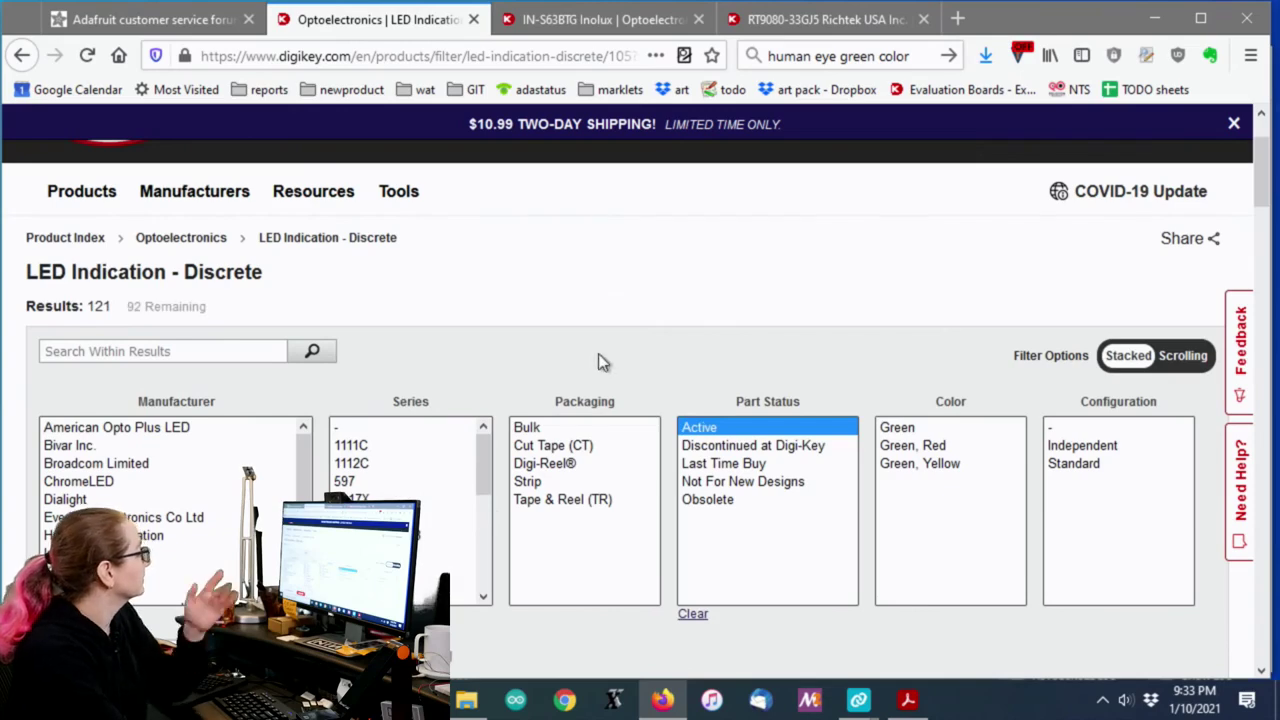
# Filter the LEDs by millicandela rating, including the values from about 400mcd up to 895mcd.
pyautogui.scroll(-6, 645, 358)
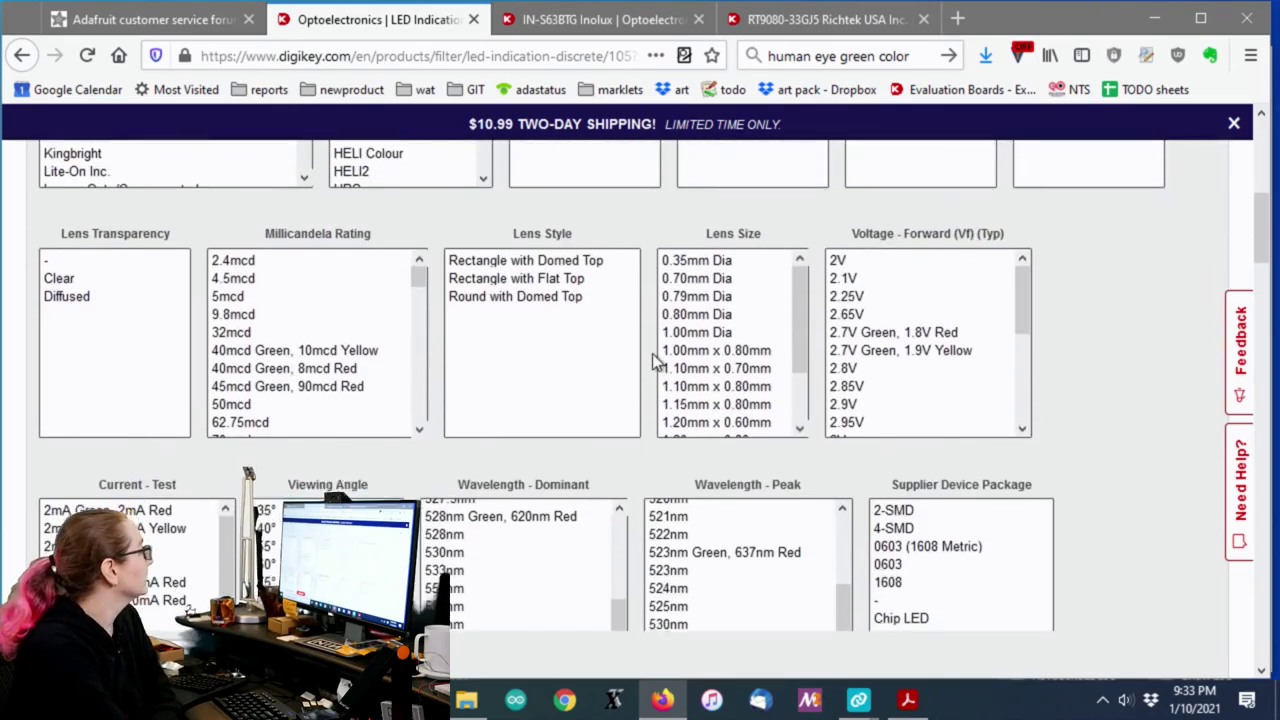
pyautogui.scroll(1, 405, 310)
pyautogui.scroll(-7, 420, 305)
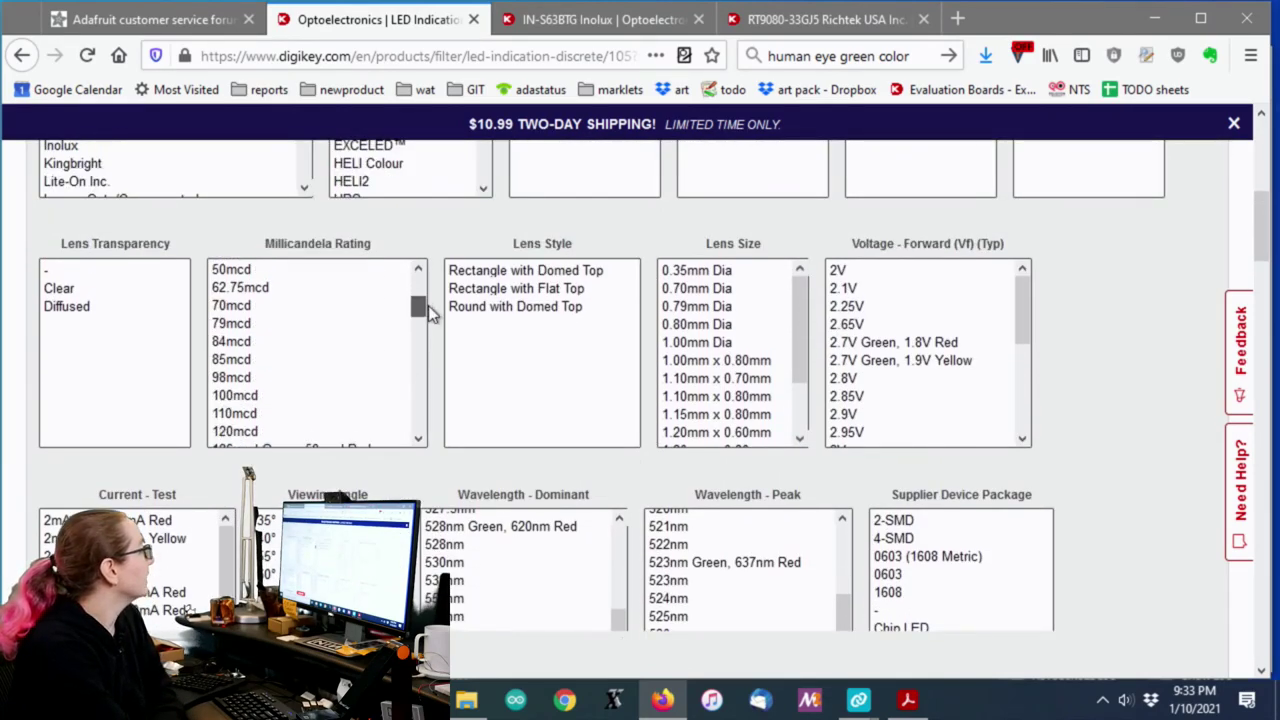
pyautogui.scroll(-1, 433, 340)
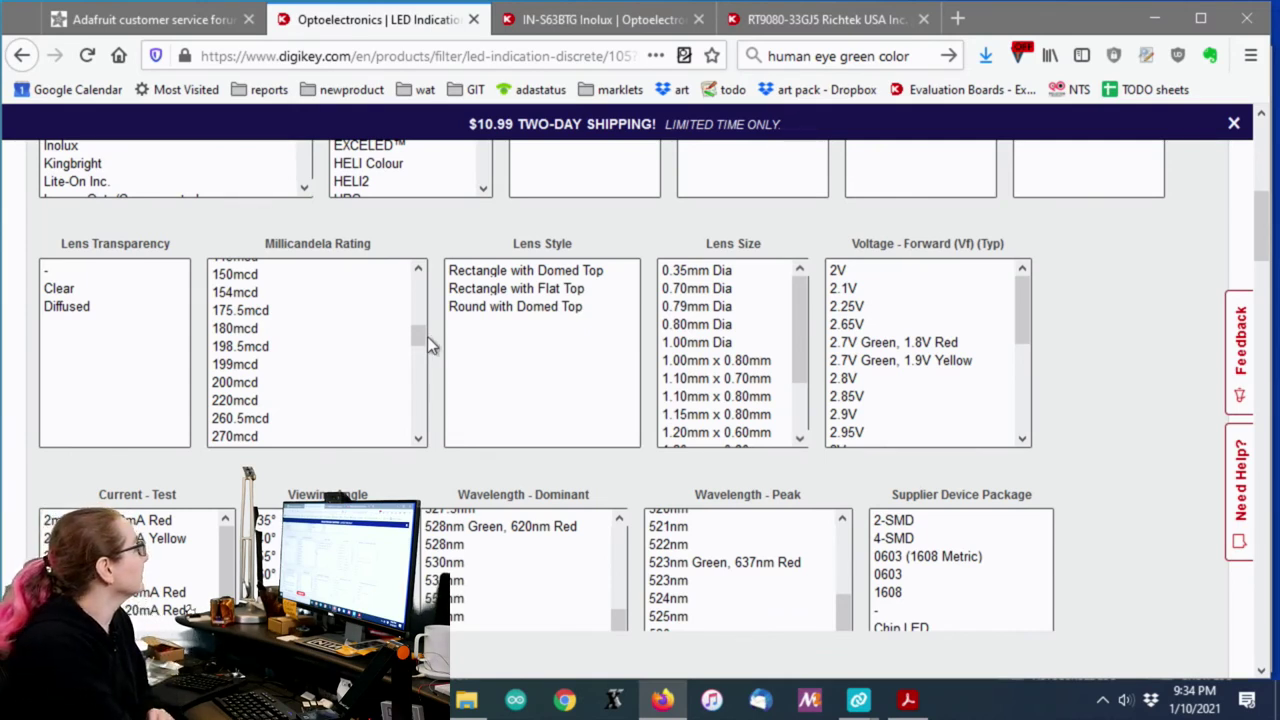
pyautogui.moveTo(427, 336); pyautogui.dragTo(421, 338)
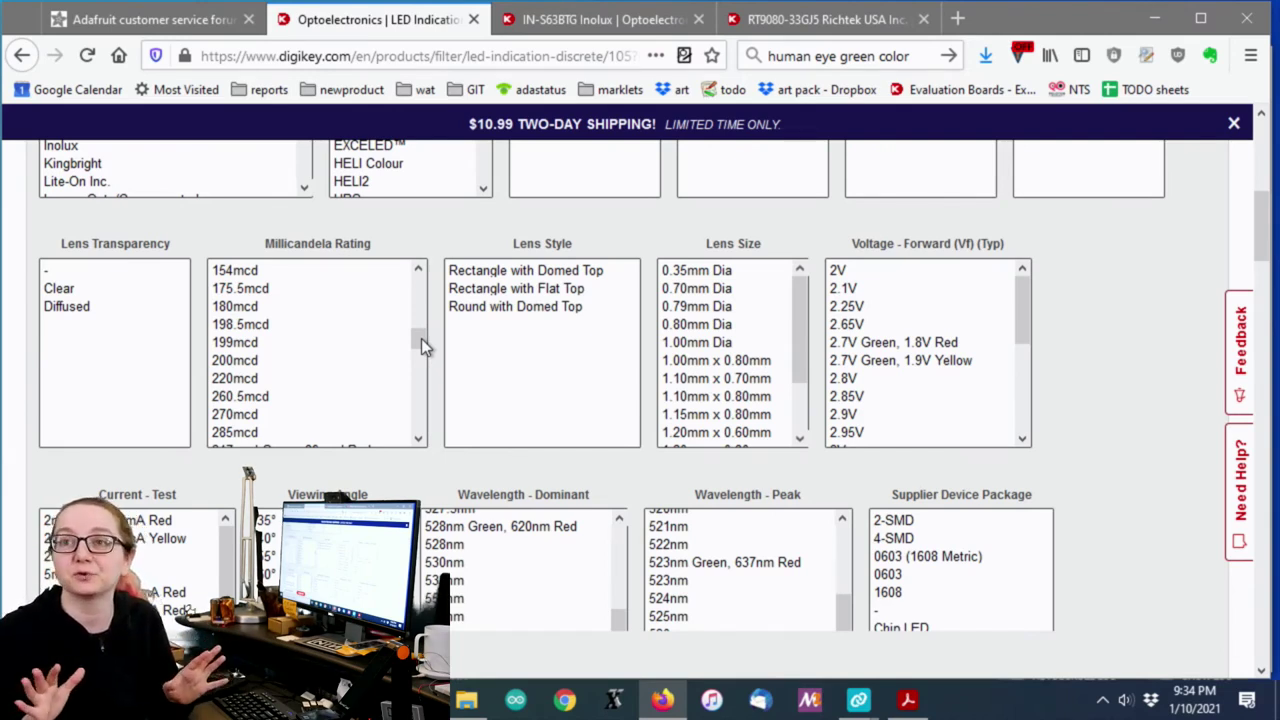
pyautogui.scroll(-3, 421, 338)
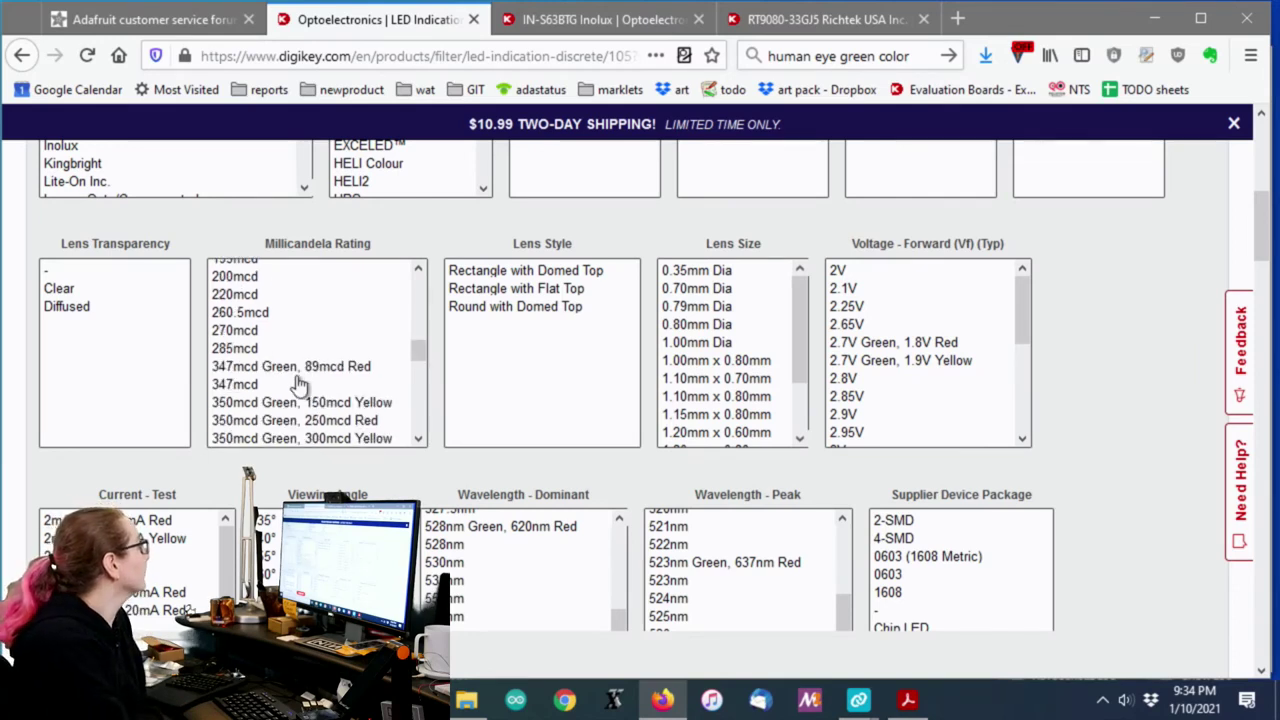
pyautogui.scroll(-3, 276, 355)
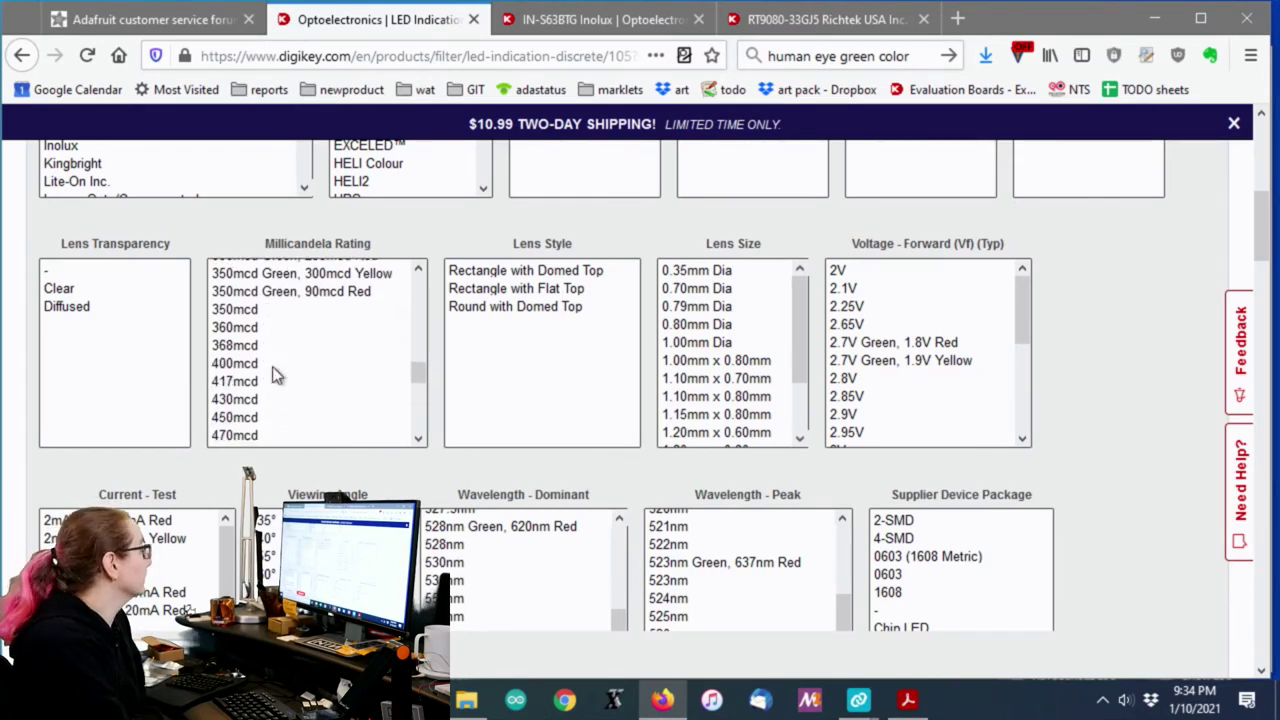
pyautogui.moveTo(252, 373); pyautogui.dragTo(280, 343)
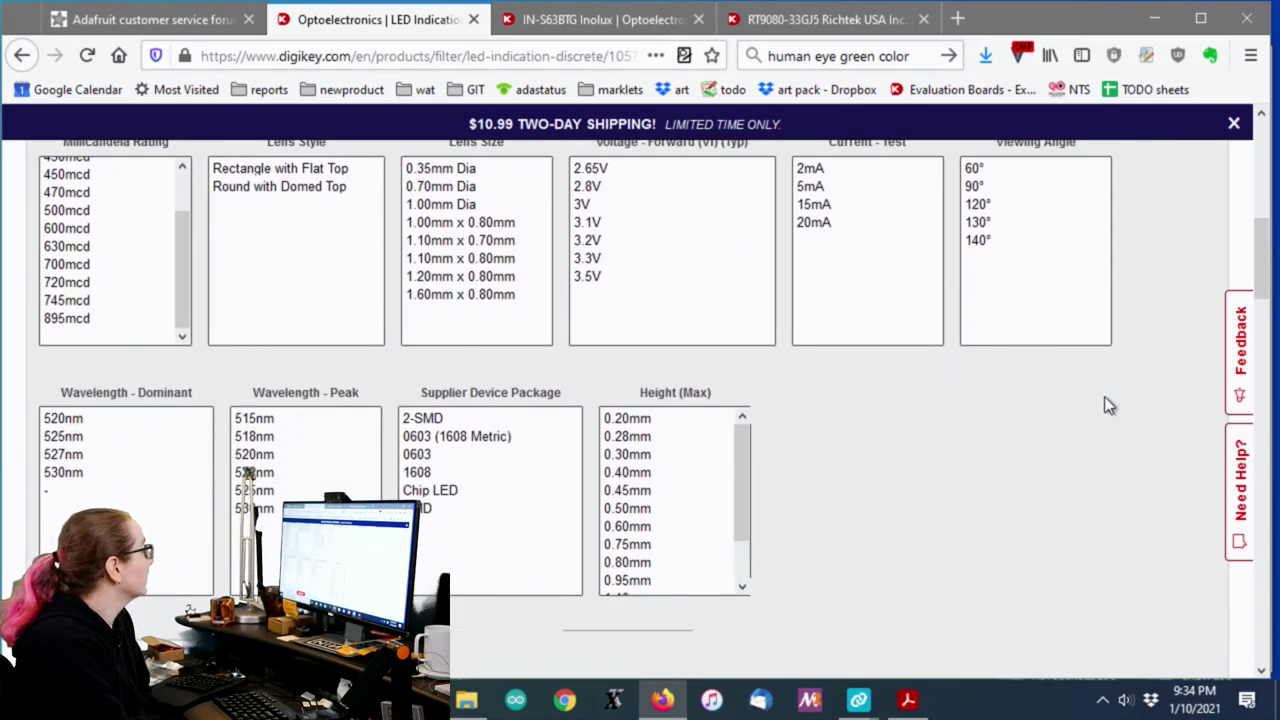
pyautogui.scroll(3, 1106, 397)
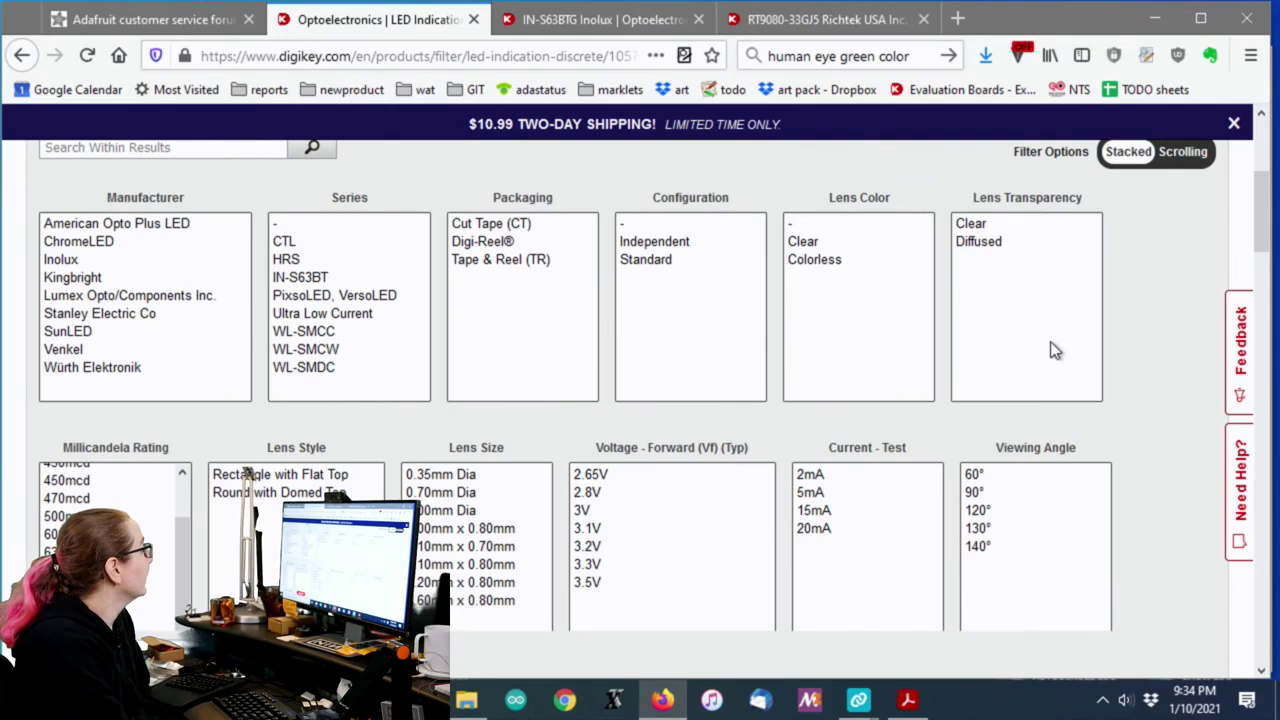
pyautogui.scroll(-1, 1055, 350)
pyautogui.scroll(-1, 1130, 355)
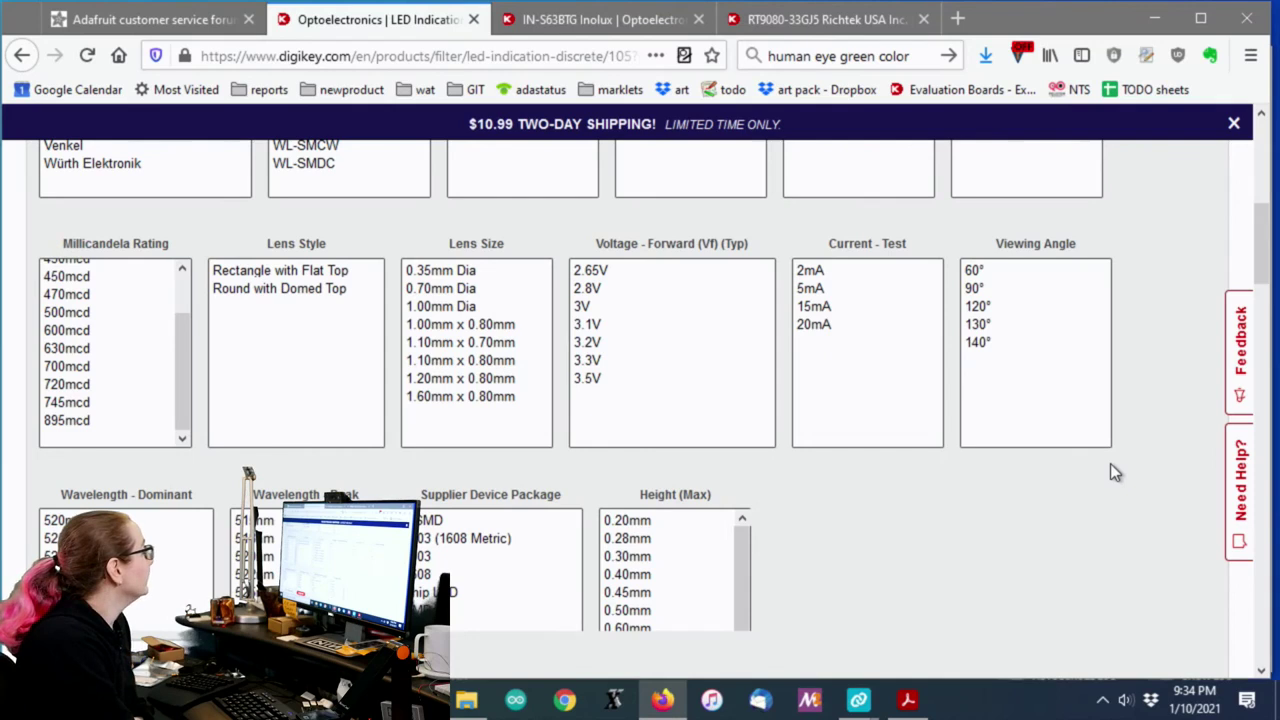
# Filter the LEDs by typical forward voltage, including the values from 3V up to 3.5V.
pyautogui.scroll(-1, 1110, 463)
pyautogui.scroll(1, 1110, 463)
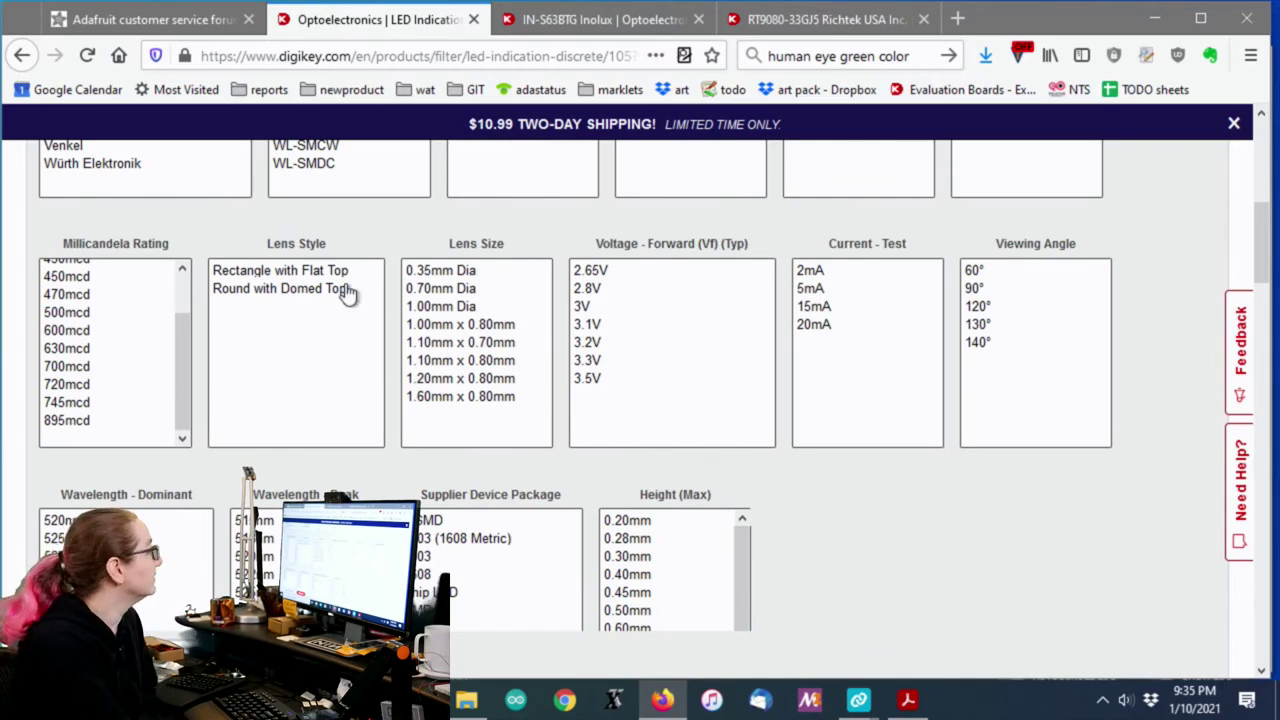
pyautogui.scroll(-1, 1040, 490)
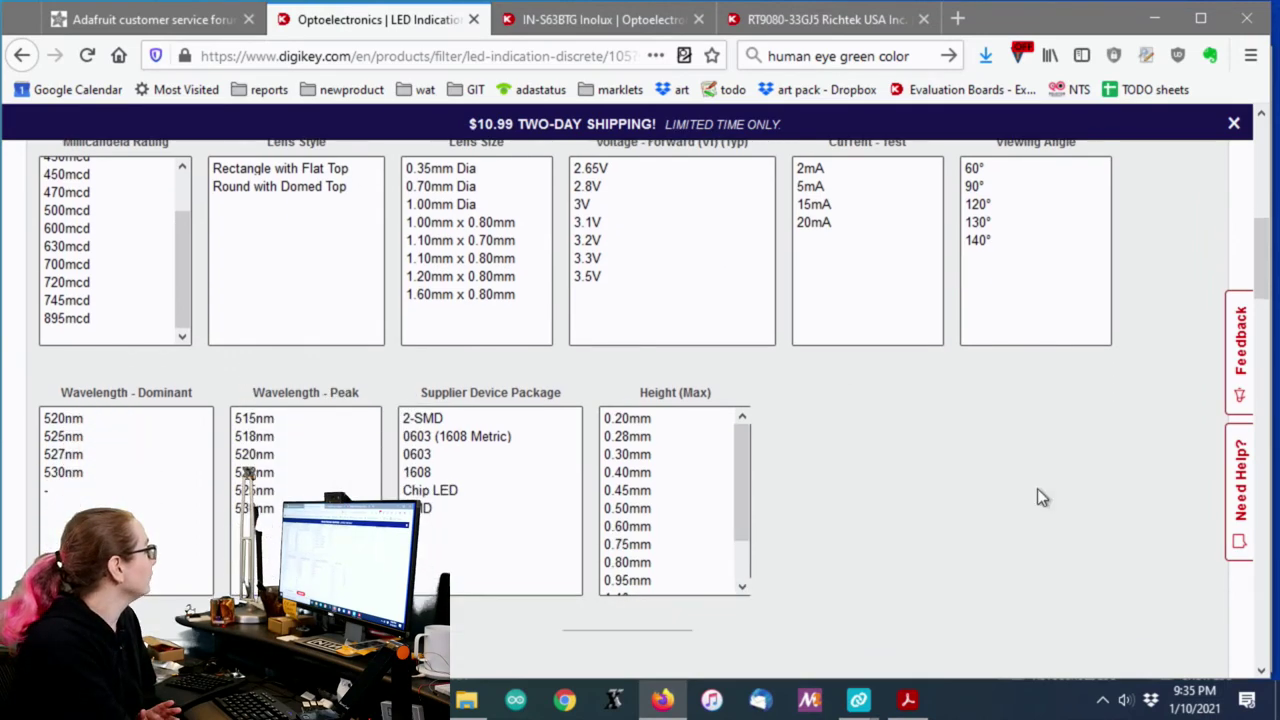
pyautogui.scroll(4, 1046, 497)
pyautogui.scroll(-1, 1085, 492)
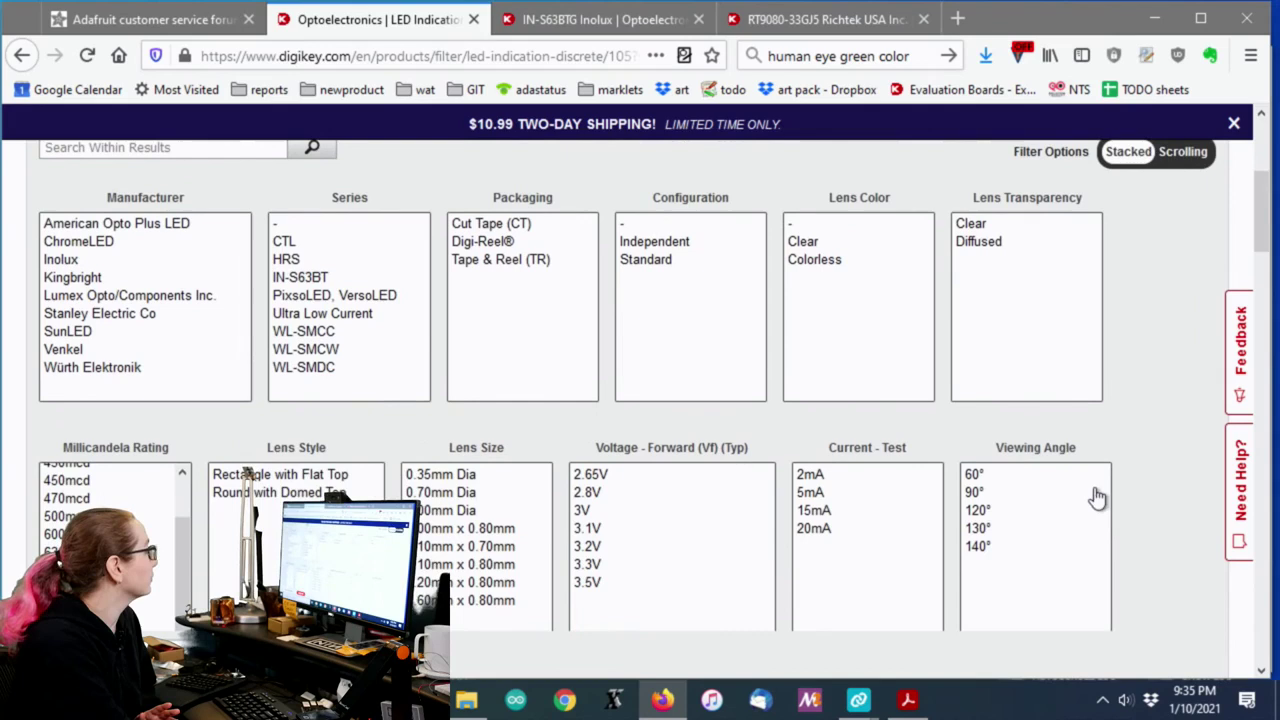
pyautogui.scroll(-1, 1100, 491)
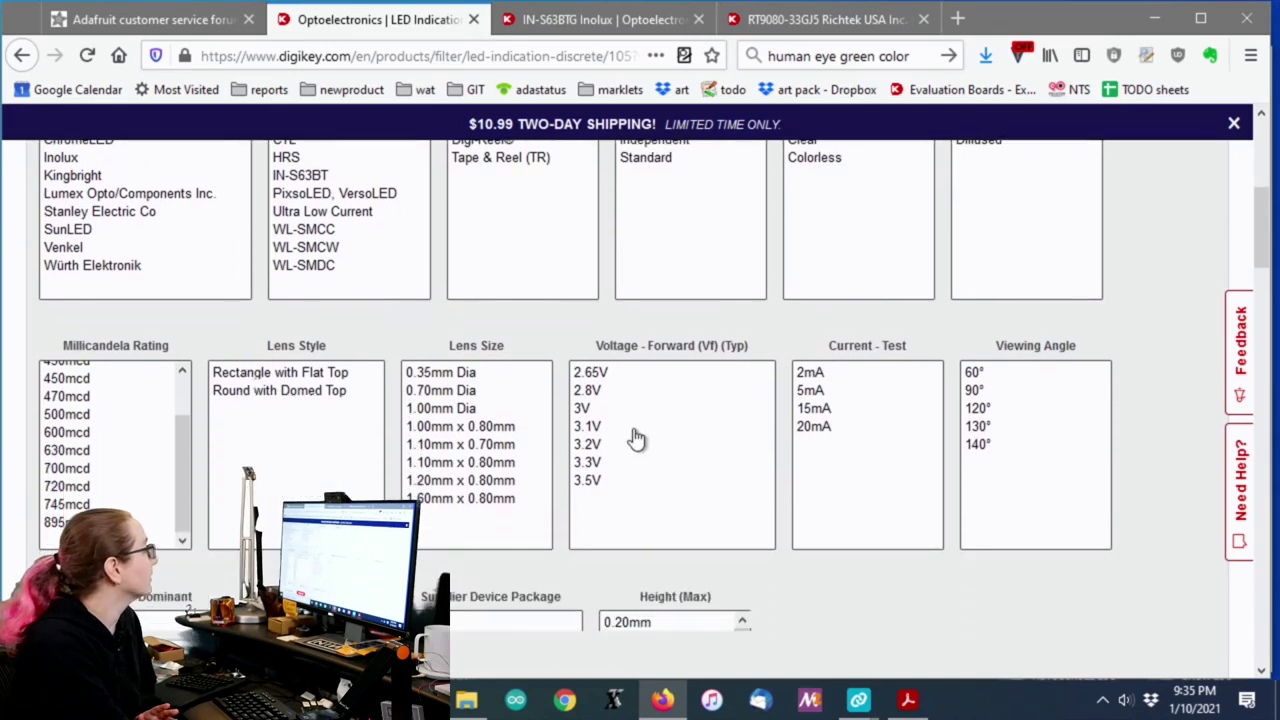
pyautogui.moveTo(620, 425); pyautogui.dragTo(621, 482)
pyautogui.keyDown('ctrl'); pyautogui.click(614, 409); pyautogui.keyUp('ctrl')
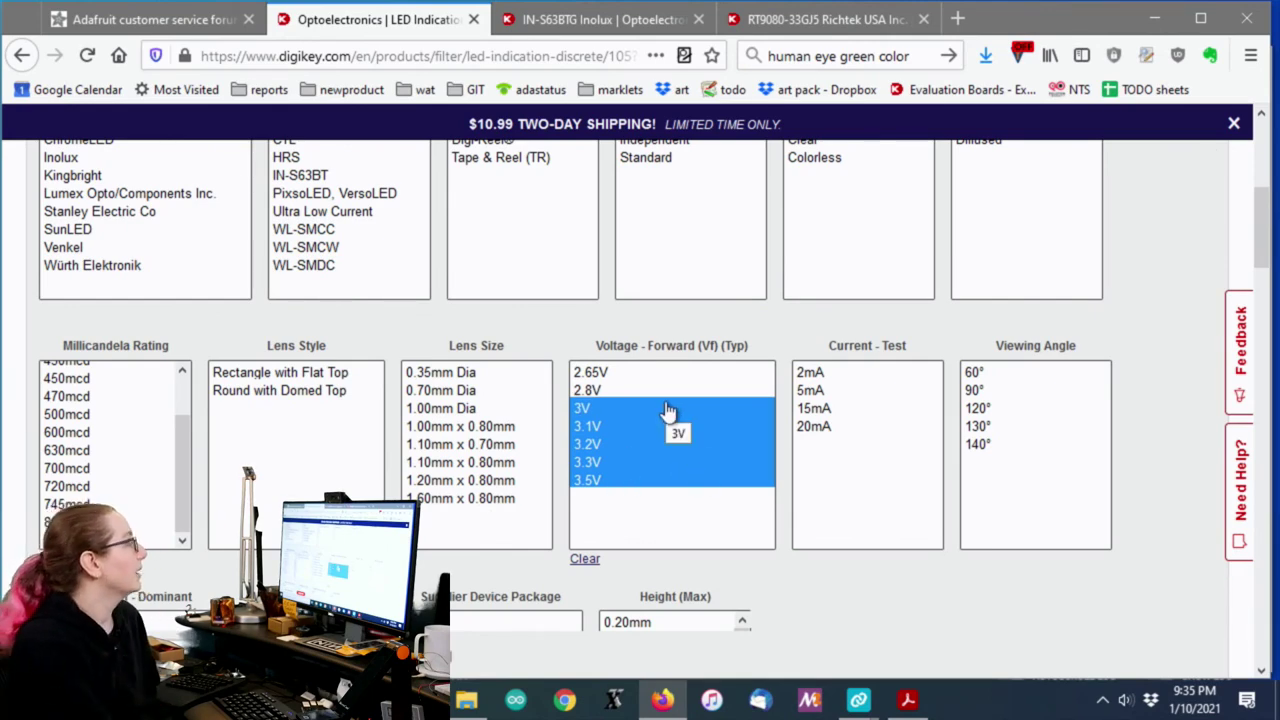
pyautogui.scroll(-7, 657, 295)
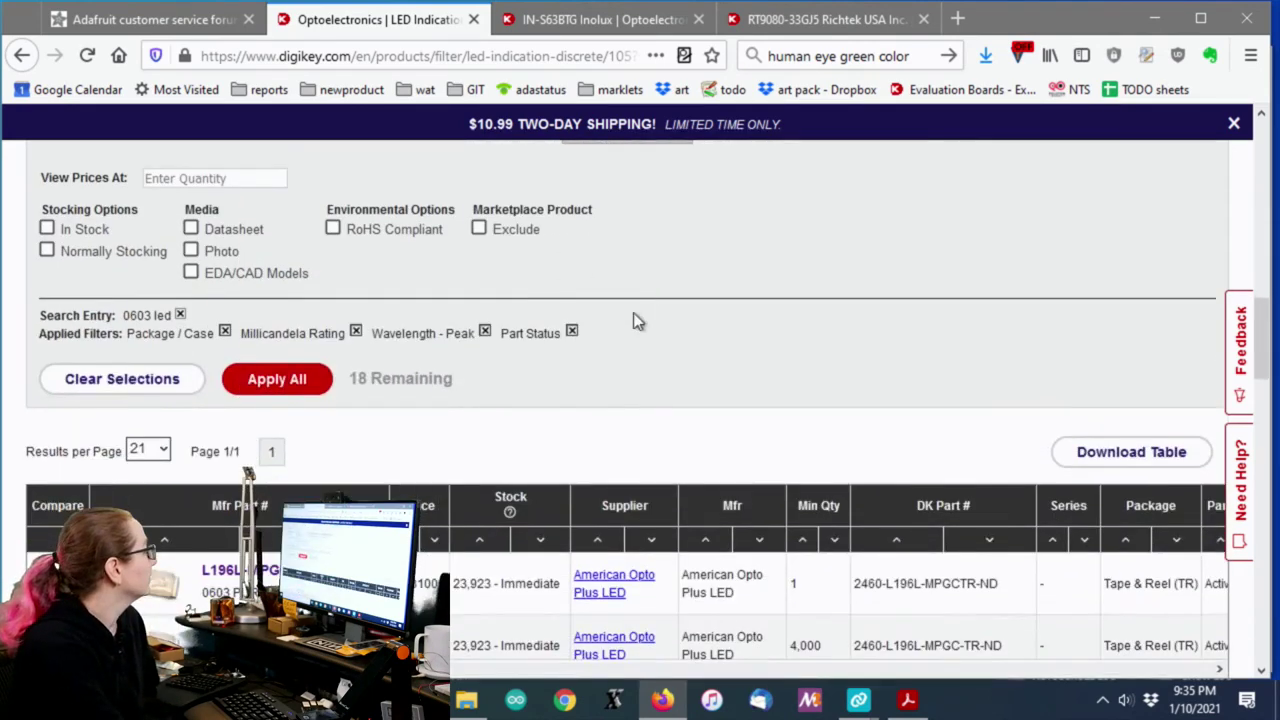
pyautogui.scroll(7, 920, 290)
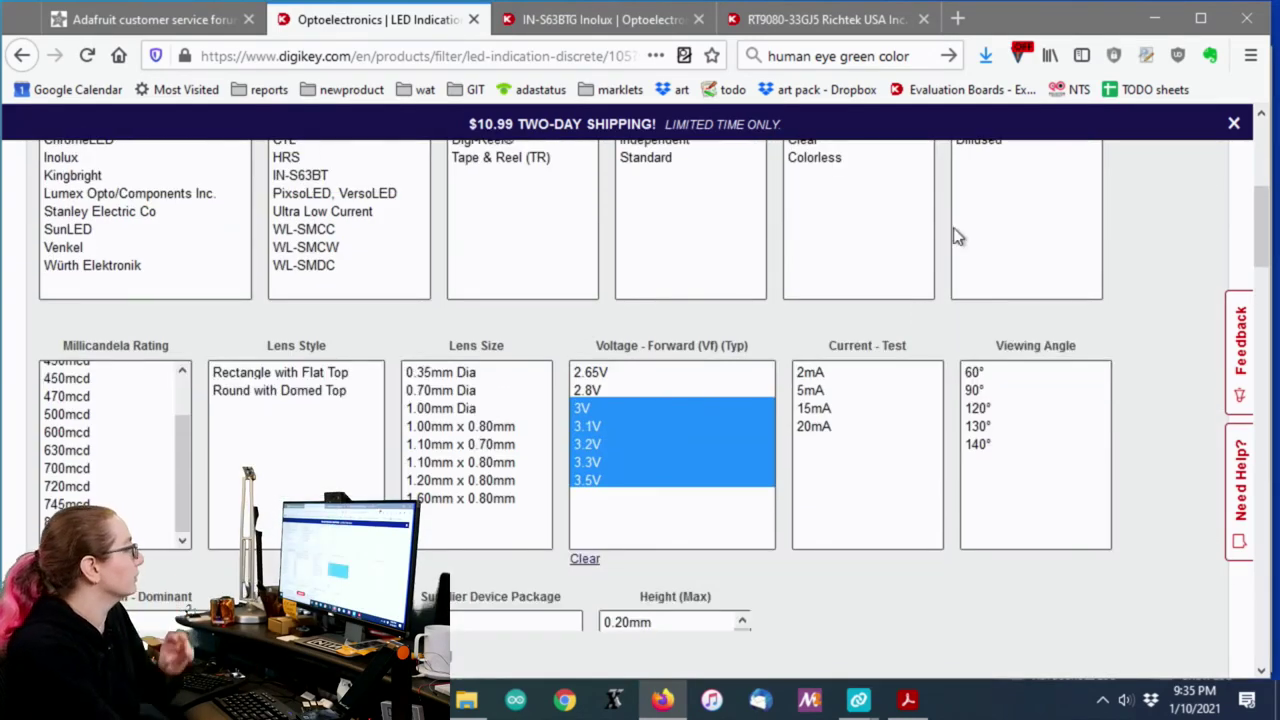
pyautogui.scroll(2, 1020, 280)
pyautogui.scroll(-3, 1165, 361)
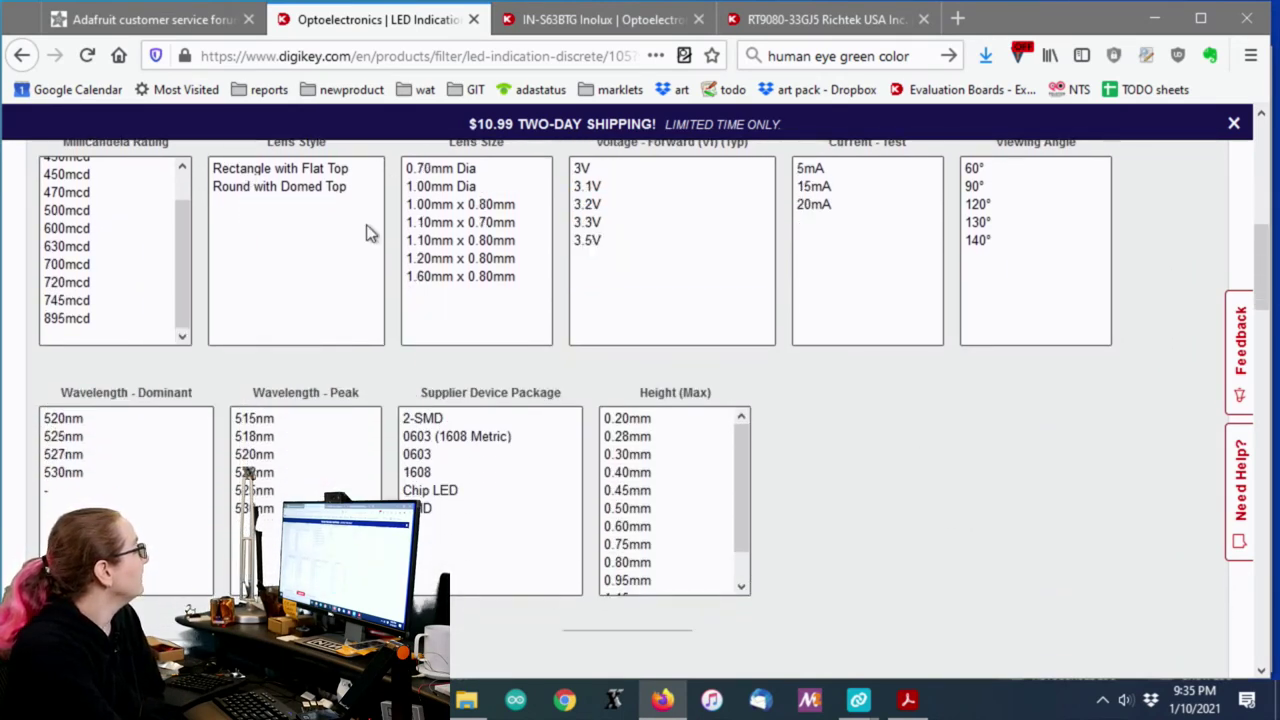
# Enlarge the photo of the domed VCDG1104P LED in the results and restrict the lens style to Rectangle with Flat Top.
pyautogui.scroll(1, 366, 233)
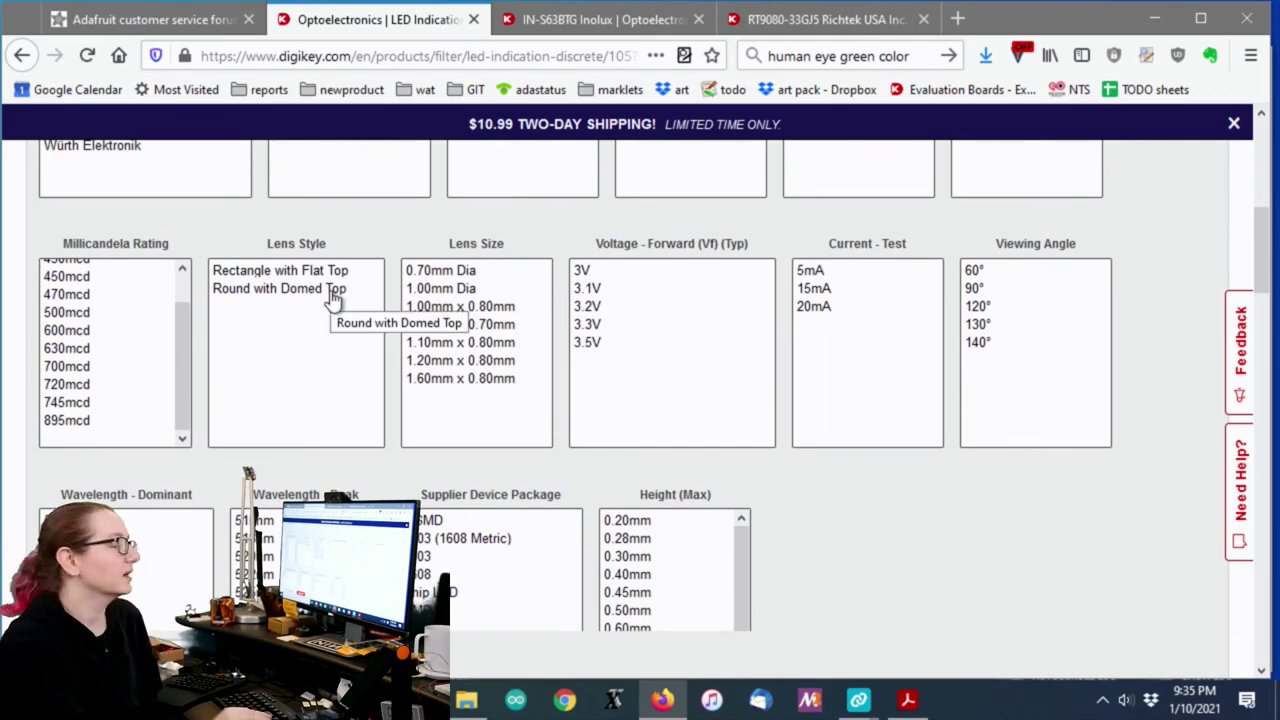
pyautogui.scroll(-10, 360, 294)
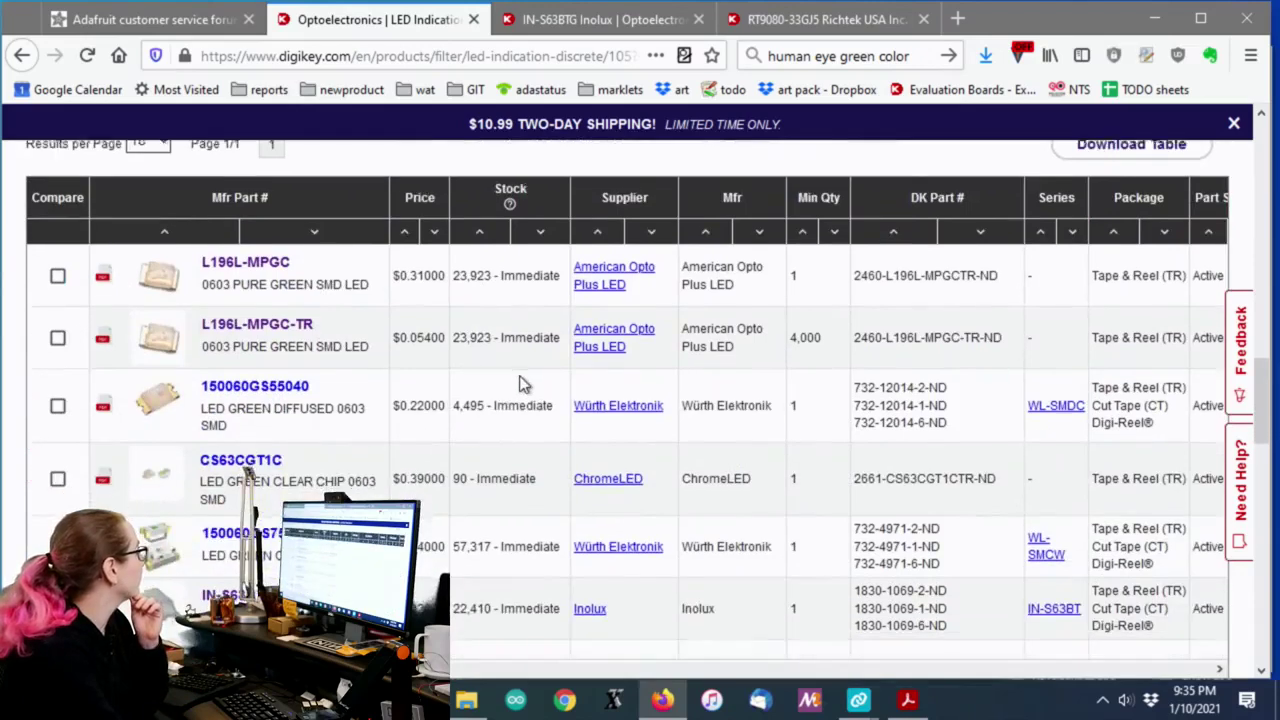
pyautogui.scroll(-4, 540, 380)
pyautogui.scroll(-5, 548, 382)
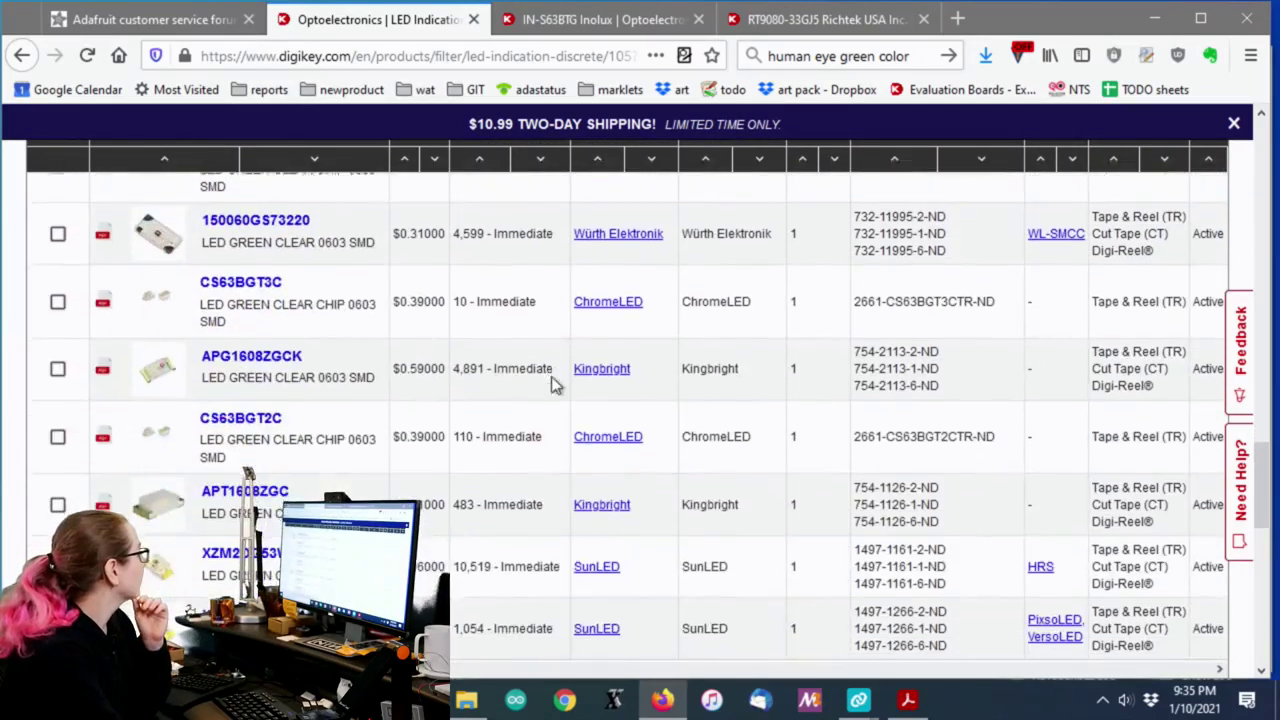
pyautogui.moveTo(166, 537)
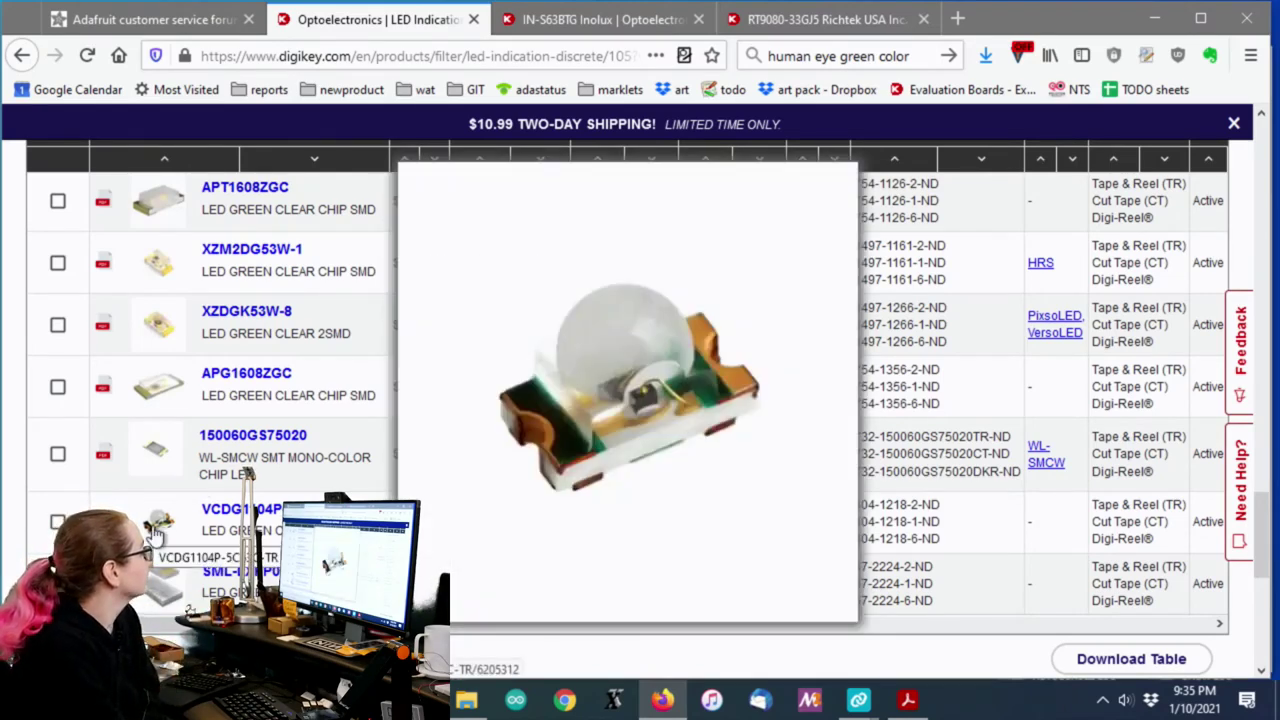
pyautogui.scroll(15, 777, 337)
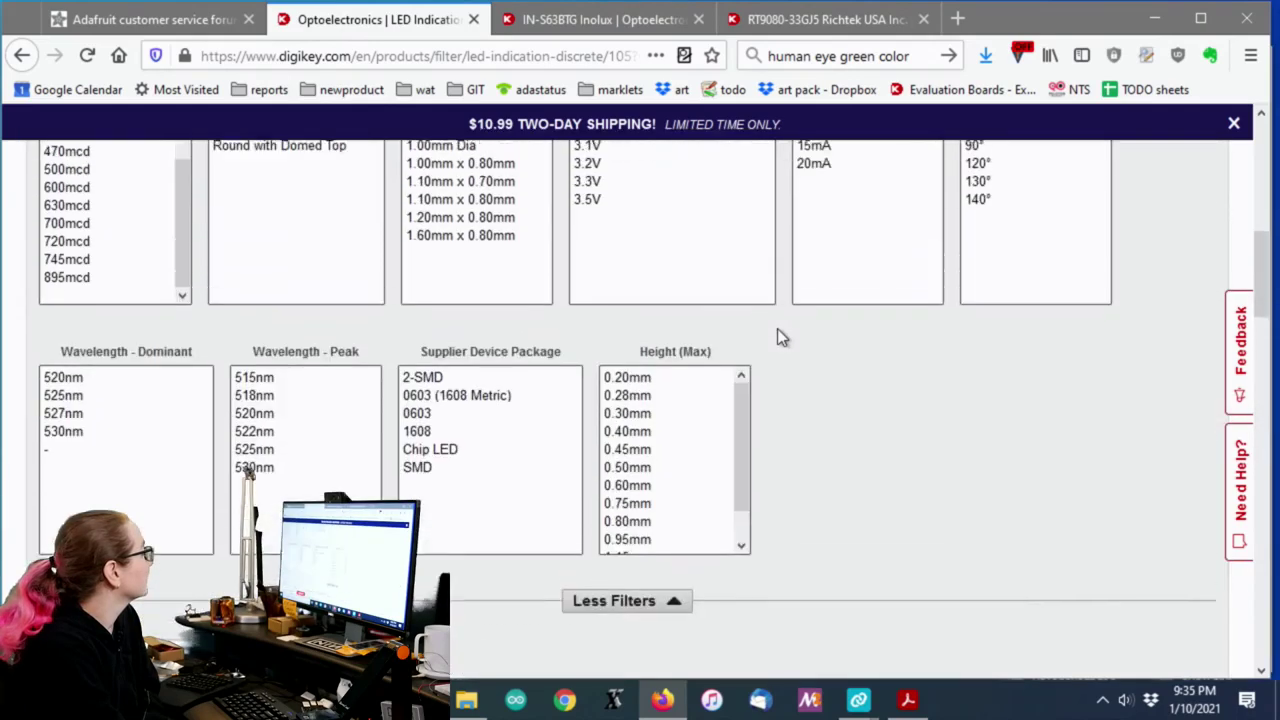
pyautogui.scroll(5, 777, 337)
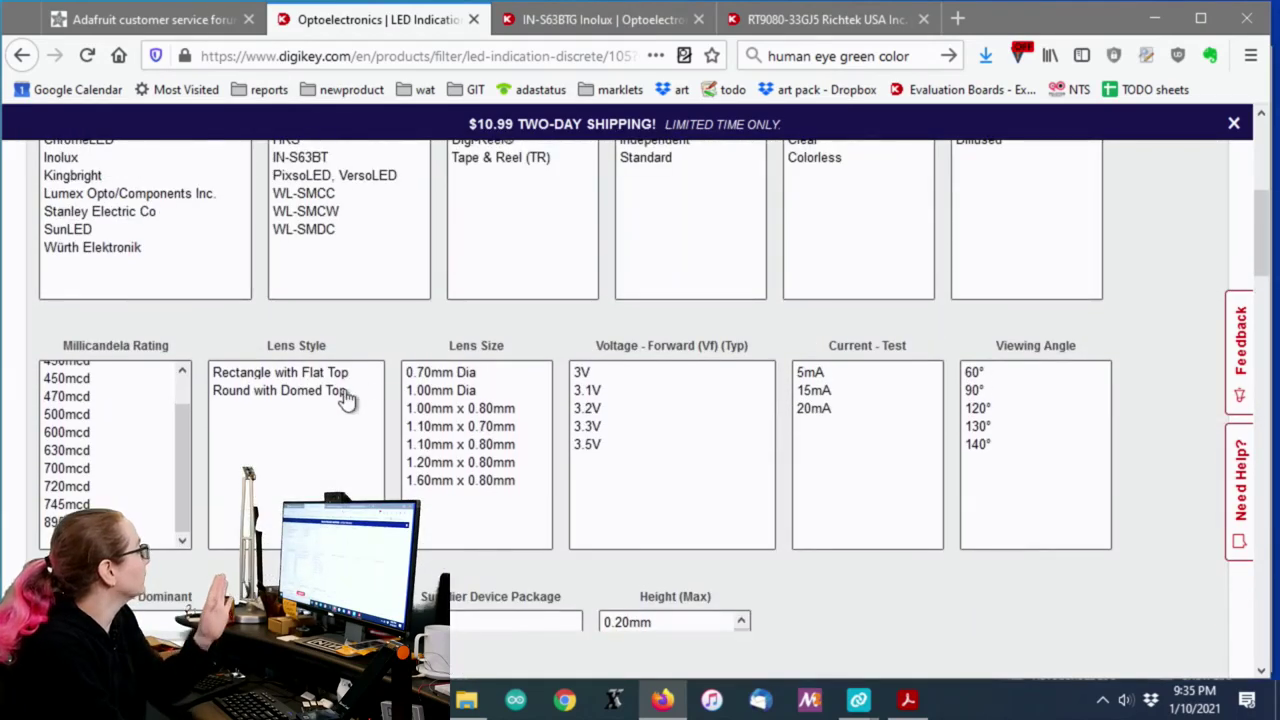
pyautogui.click(337, 373)
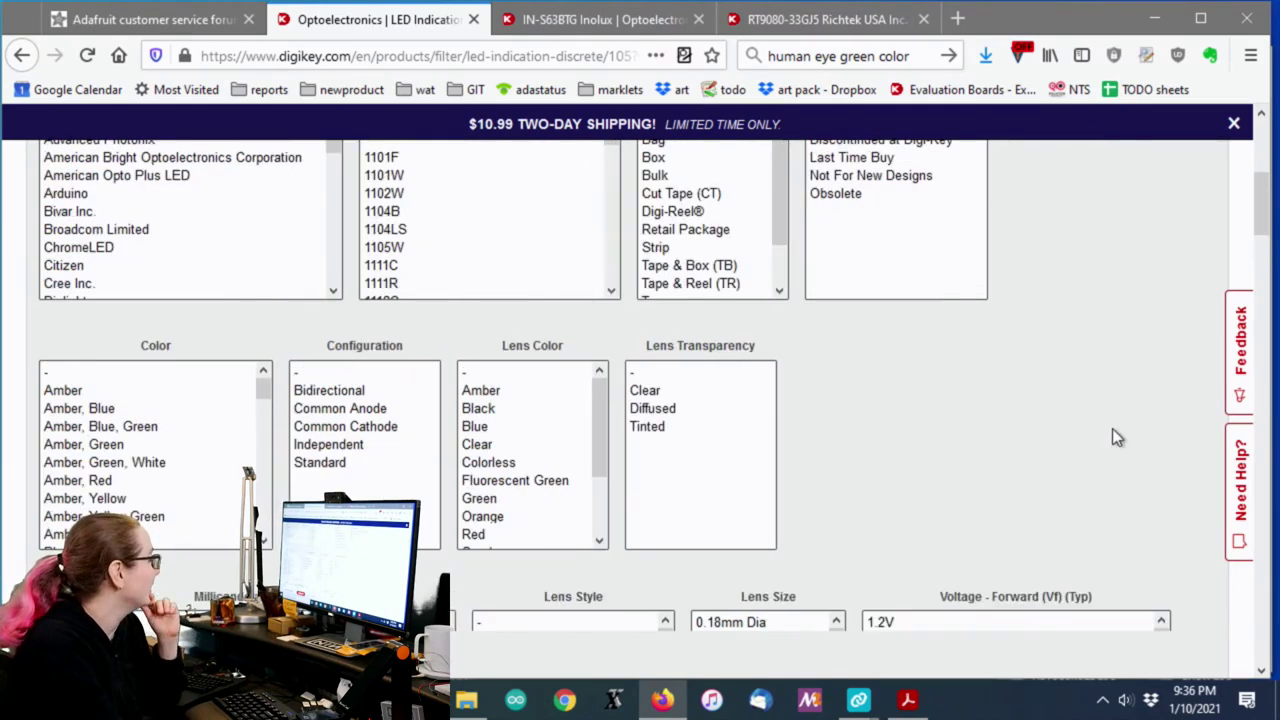
pyautogui.scroll(-3, 1111, 426)
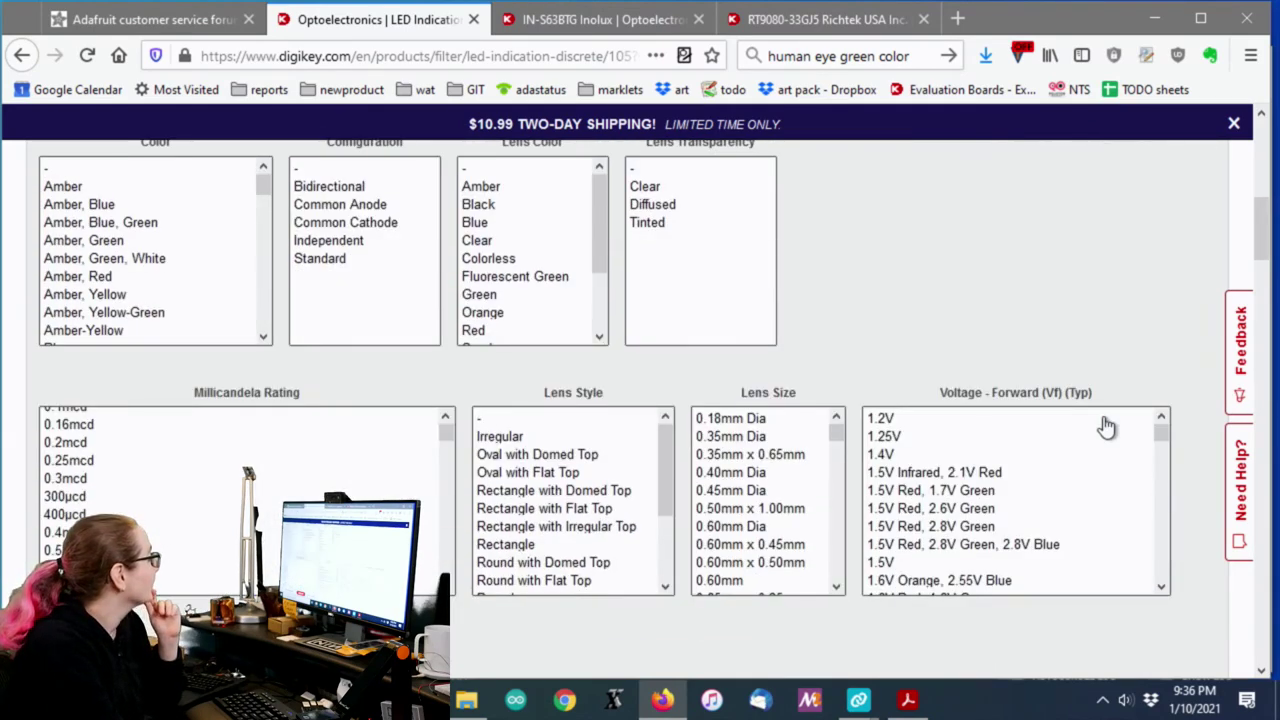
pyautogui.scroll(3, 1106, 426)
pyautogui.click(898, 224)
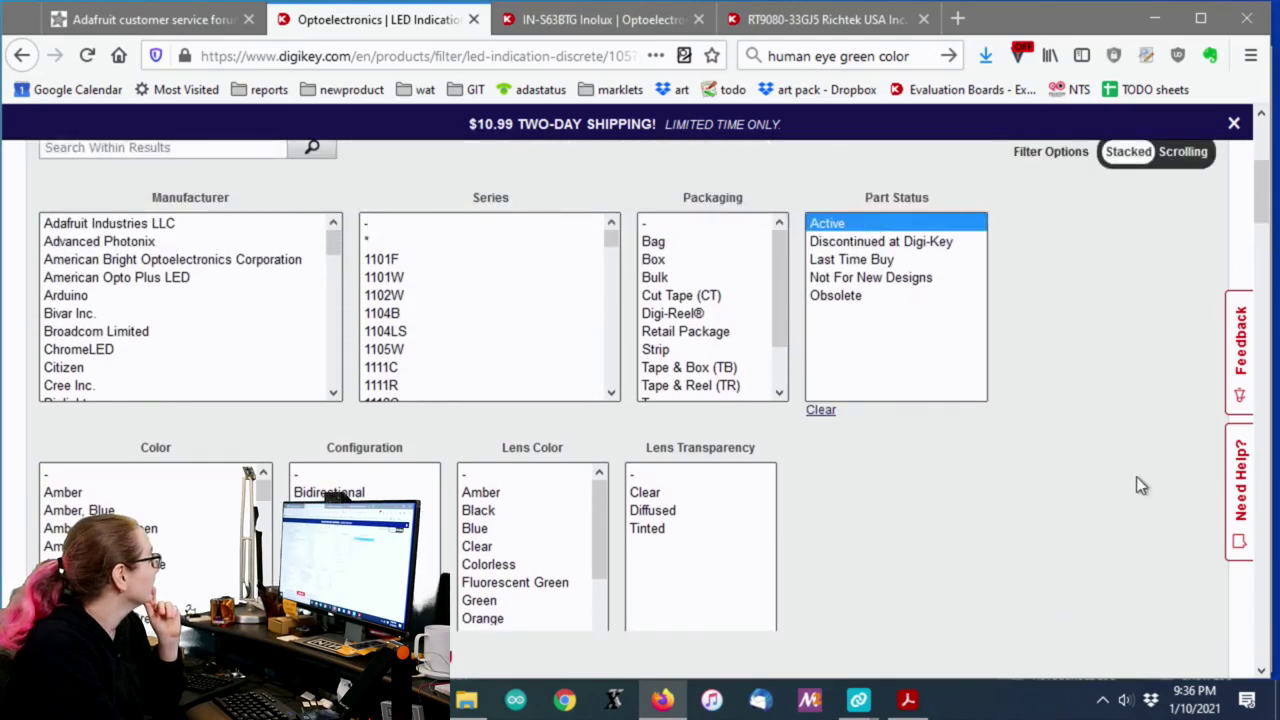
# Compare the millicandela ratings of the flat-top green LEDs in the results table.
pyautogui.scroll(-1, 1154, 355)
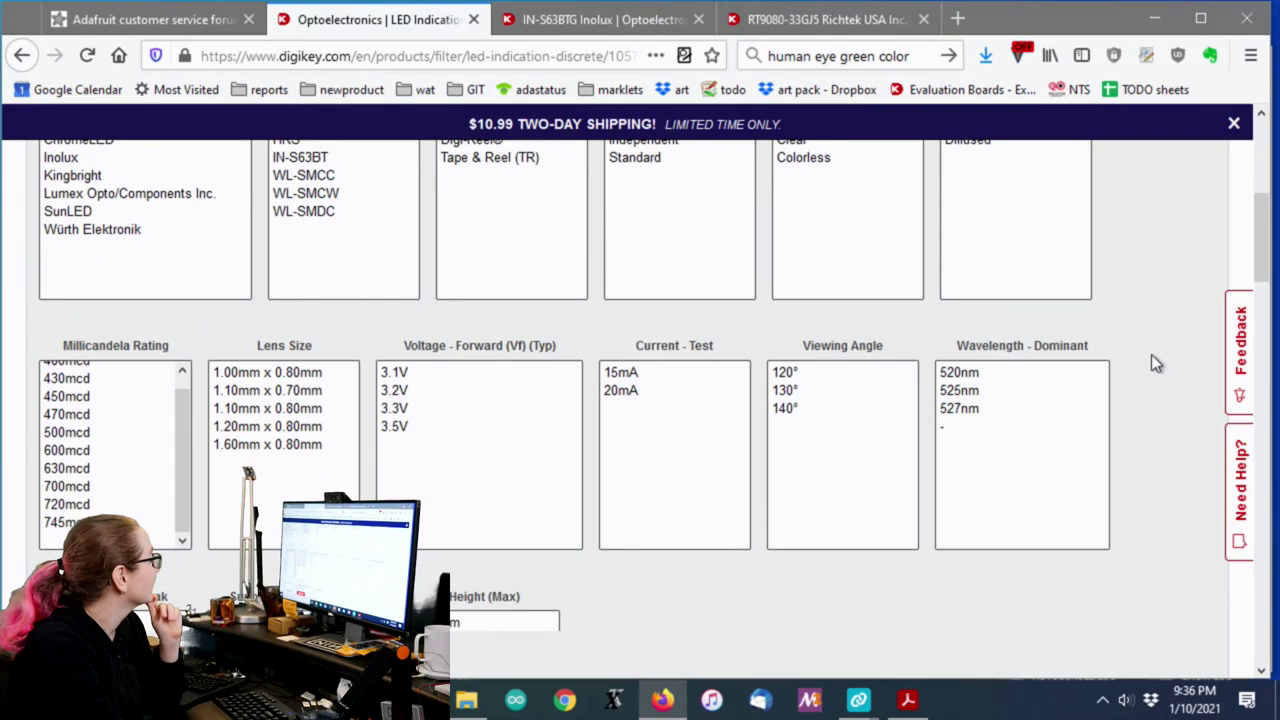
pyautogui.scroll(-1, 1151, 354)
pyautogui.scroll(-4, 1151, 356)
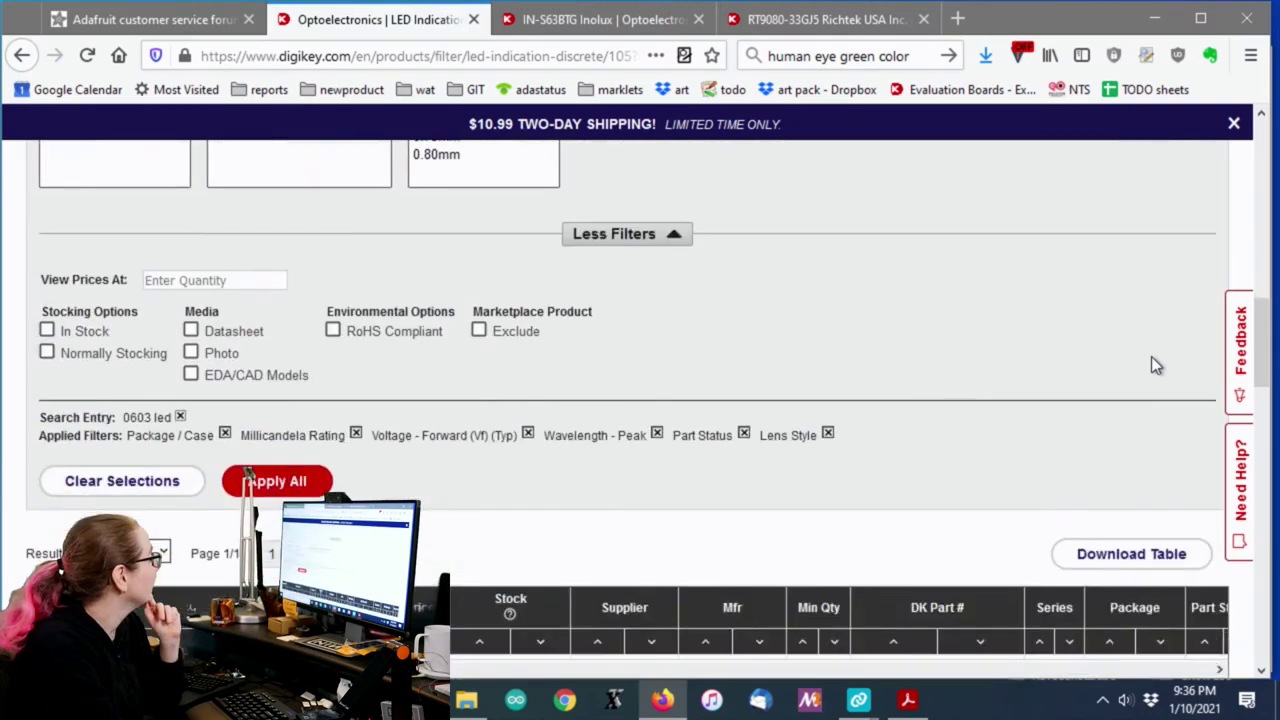
pyautogui.scroll(-2, 1151, 356)
pyautogui.scroll(-1, 1155, 366)
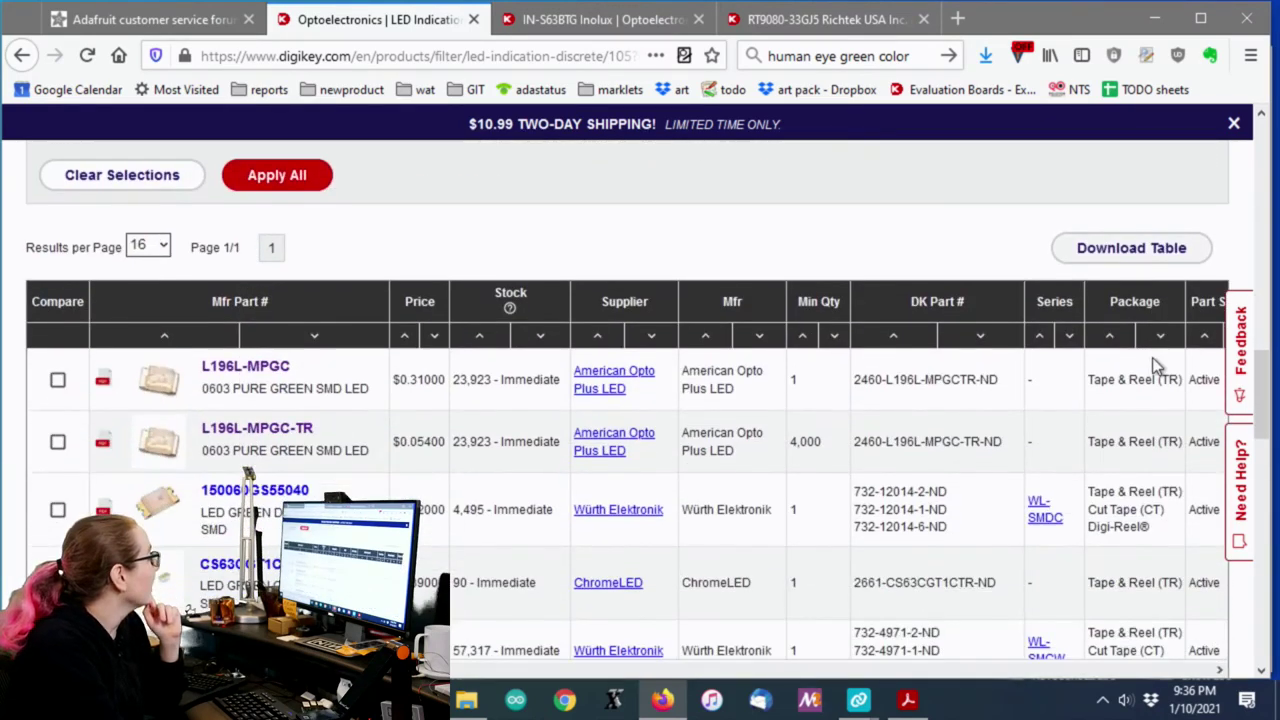
pyautogui.scroll(-1, 1138, 380)
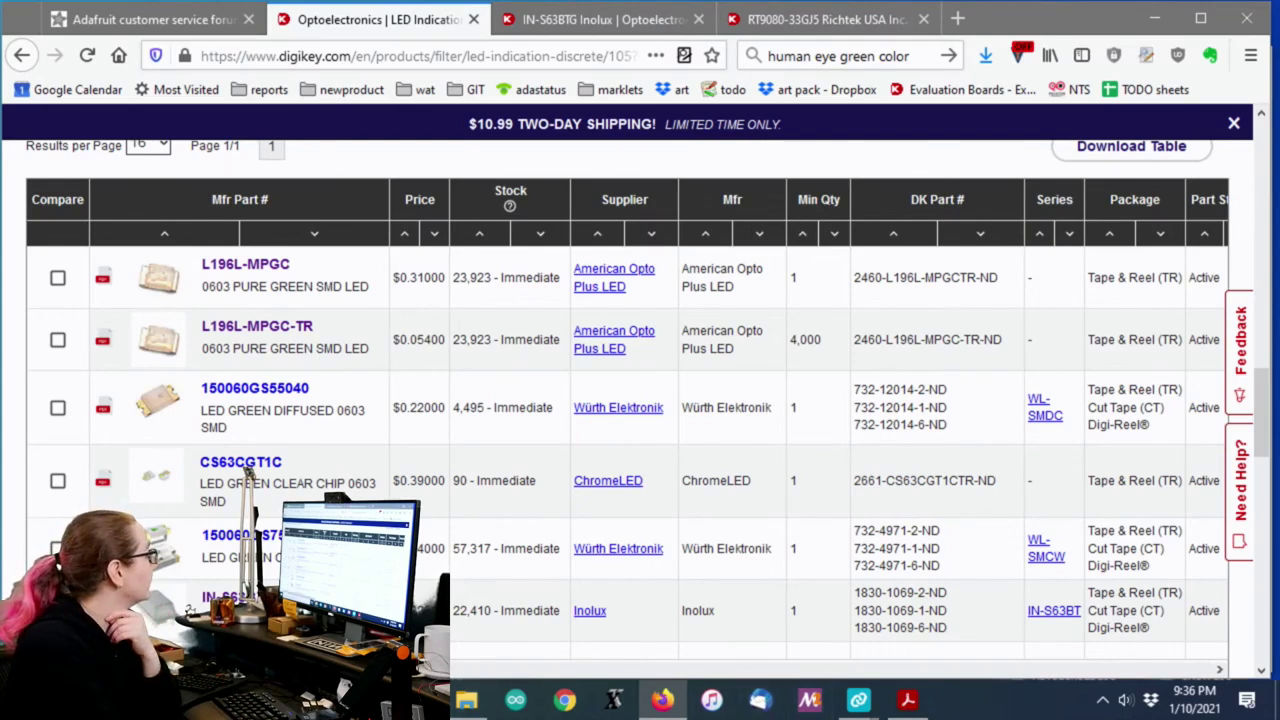
pyautogui.moveTo(468, 671); pyautogui.dragTo(850, 676)
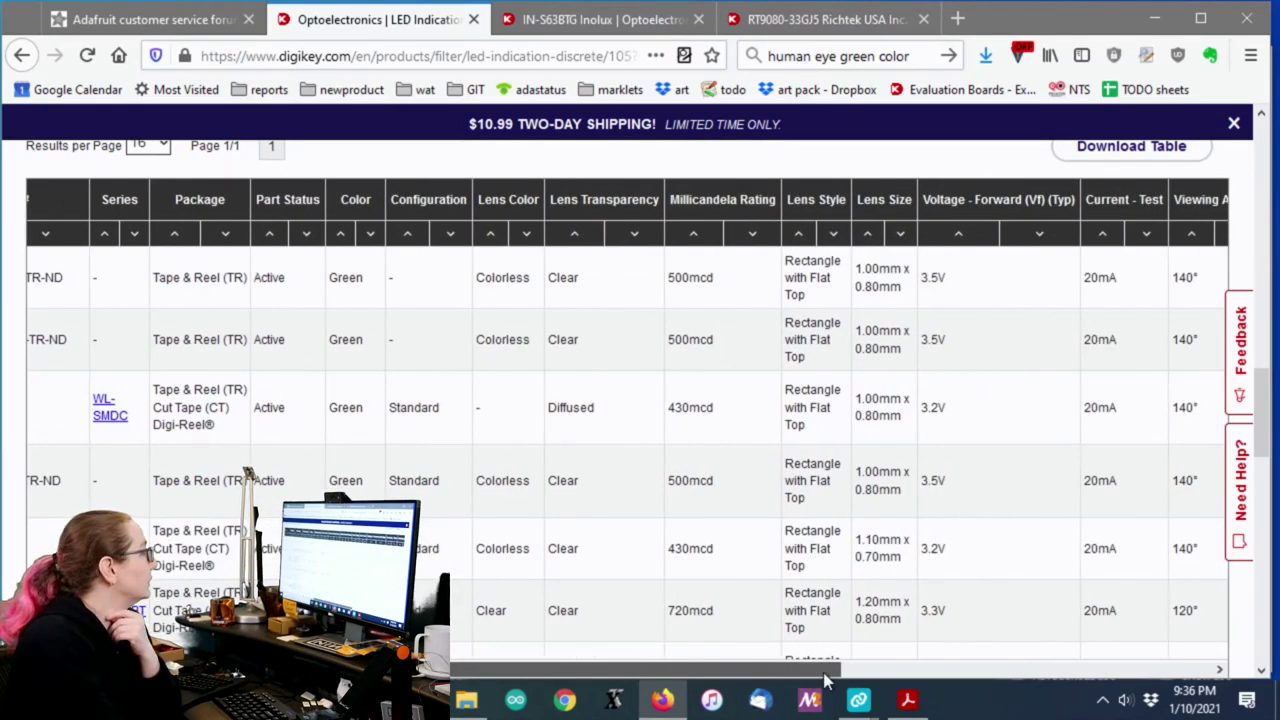
pyautogui.moveTo(720, 410); pyautogui.dragTo(645, 428)
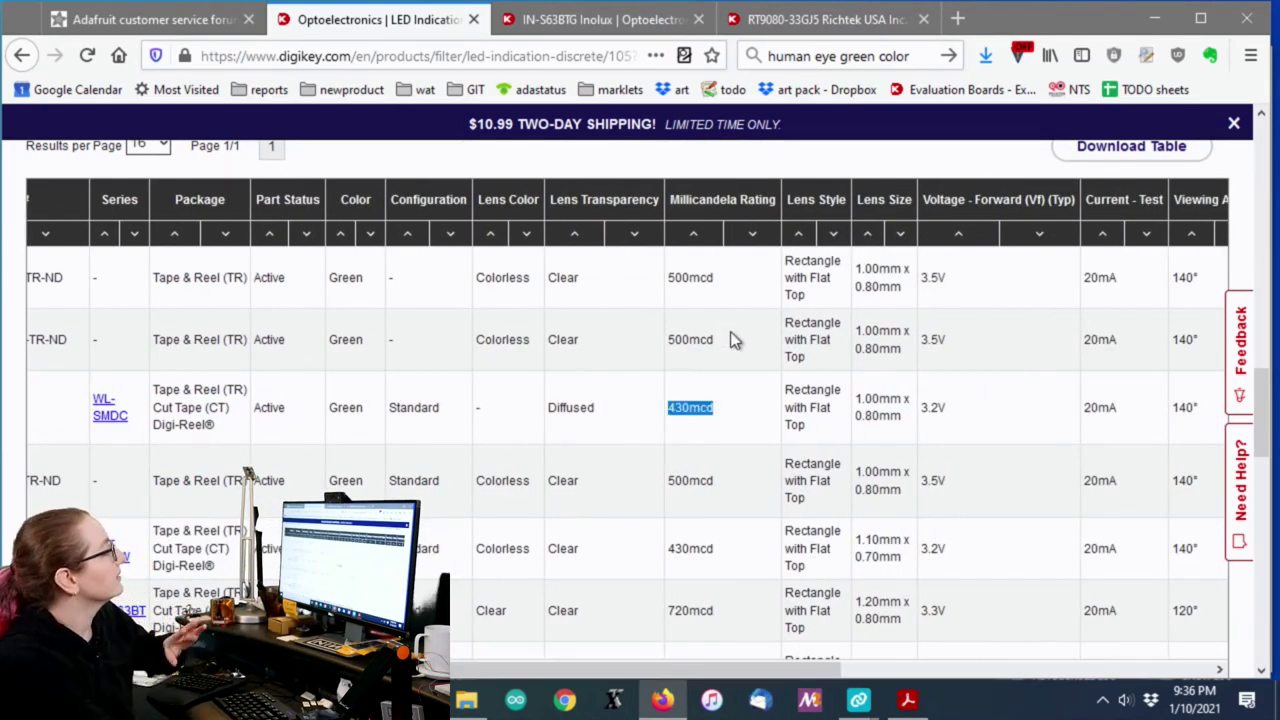
pyautogui.moveTo(730, 333); pyautogui.dragTo(662, 352)
pyautogui.moveTo(729, 603); pyautogui.dragTo(663, 609)
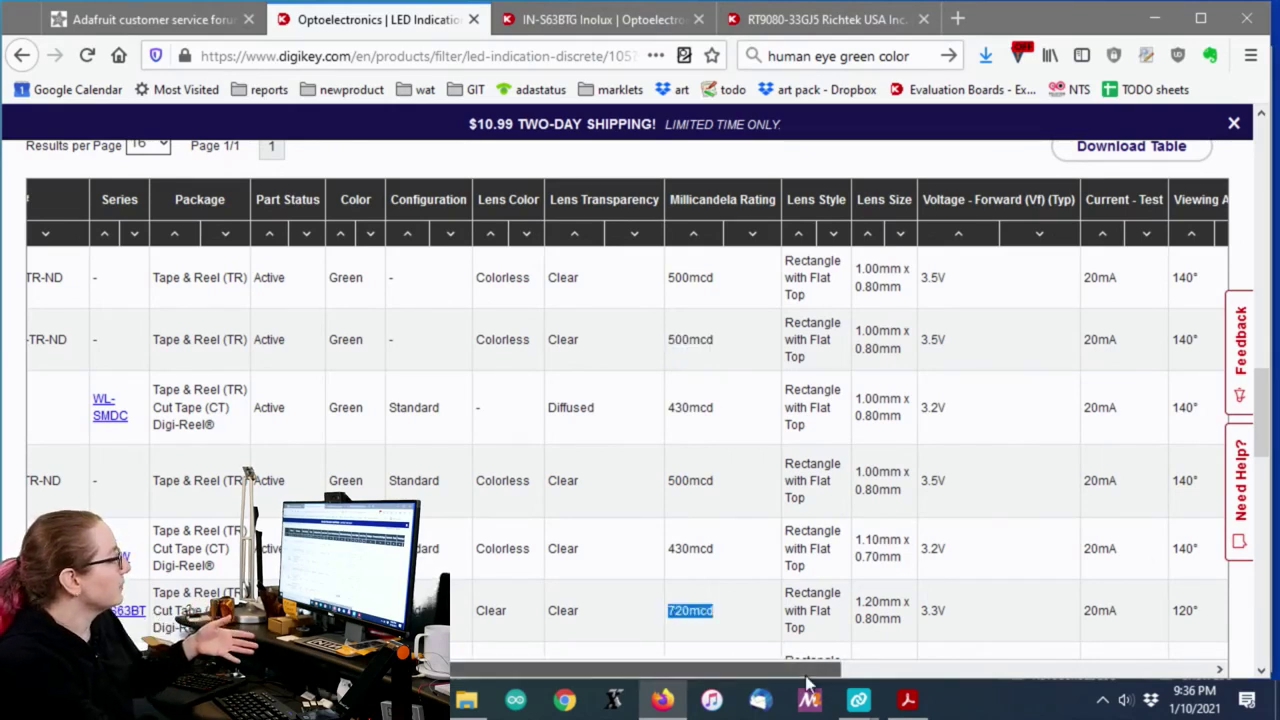
# Compare the viewing angles of the listed LEDs and review the remaining columns through to maximum height.
pyautogui.moveTo(787, 676); pyautogui.dragTo(917, 594)
pyautogui.moveTo(935, 278); pyautogui.dragTo(888, 282)
pyautogui.moveTo(920, 610); pyautogui.dragTo(890, 614)
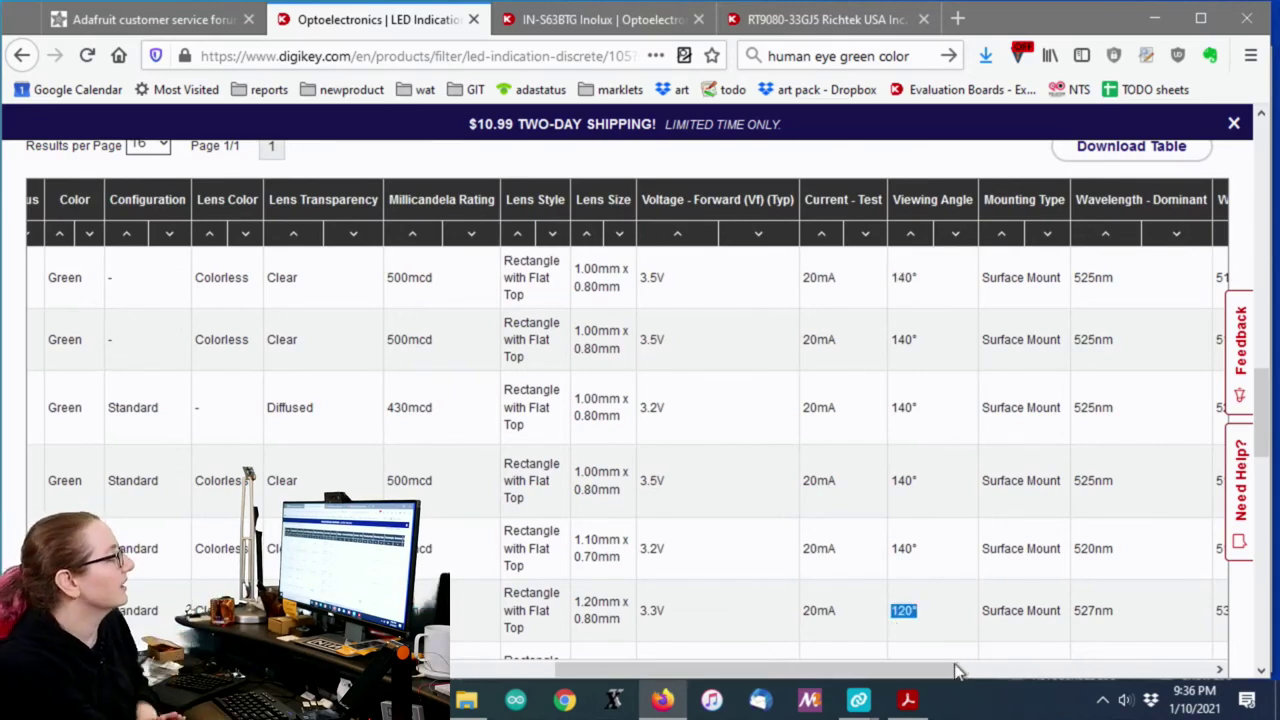
pyautogui.moveTo(937, 672); pyautogui.dragTo(1200, 665)
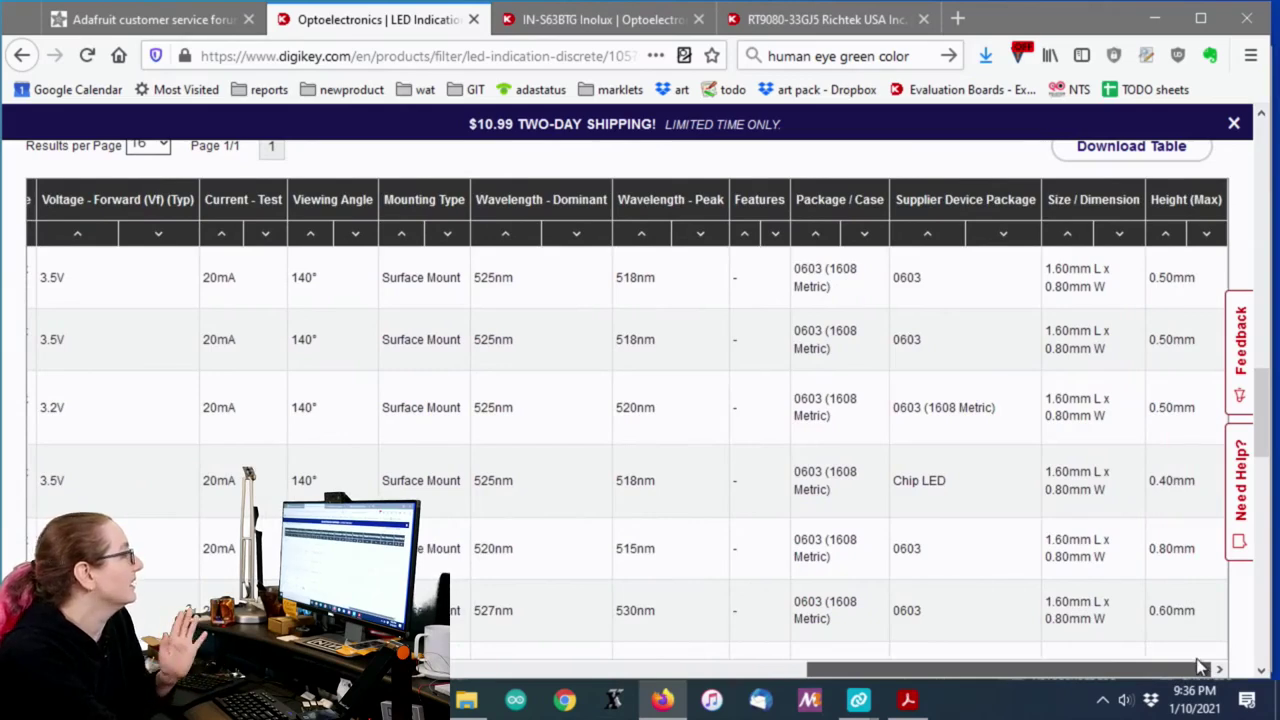
pyautogui.moveTo(806, 670); pyautogui.dragTo(451, 480)
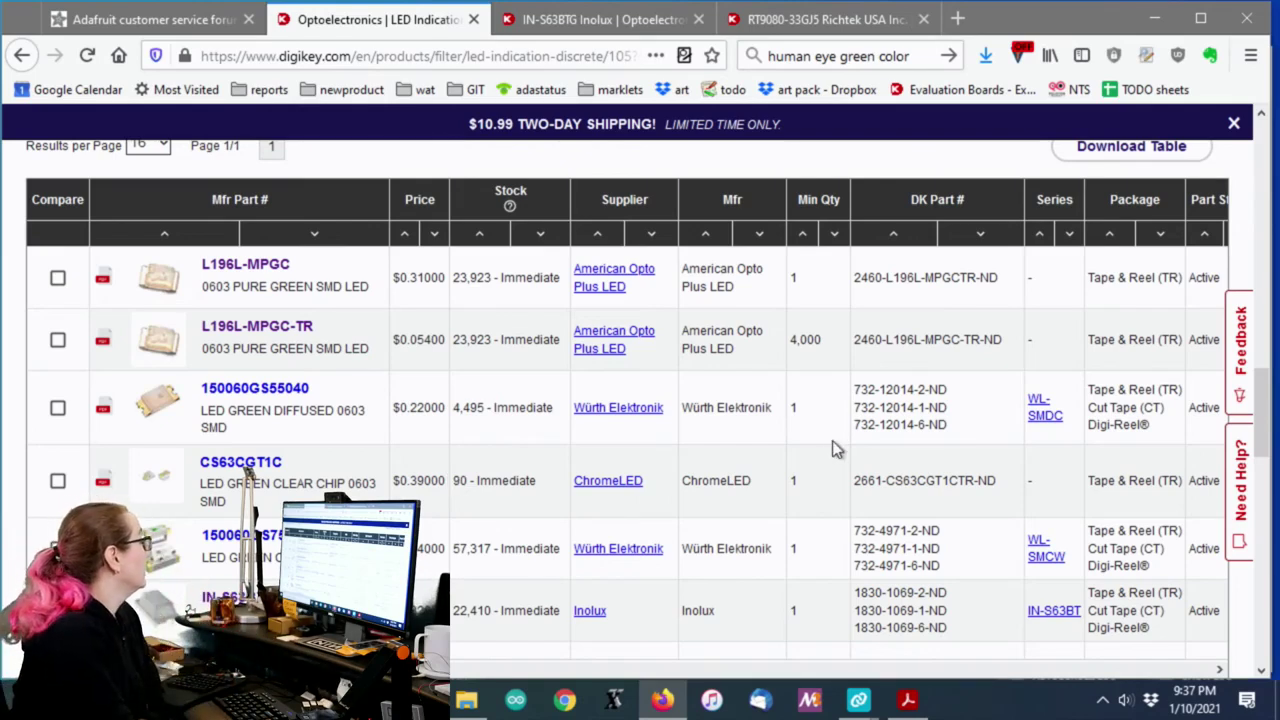
# Check the price and procurement details on the L196L-MPGC product page and return to the filtered LED list.
pyautogui.scroll(2, 834, 449)
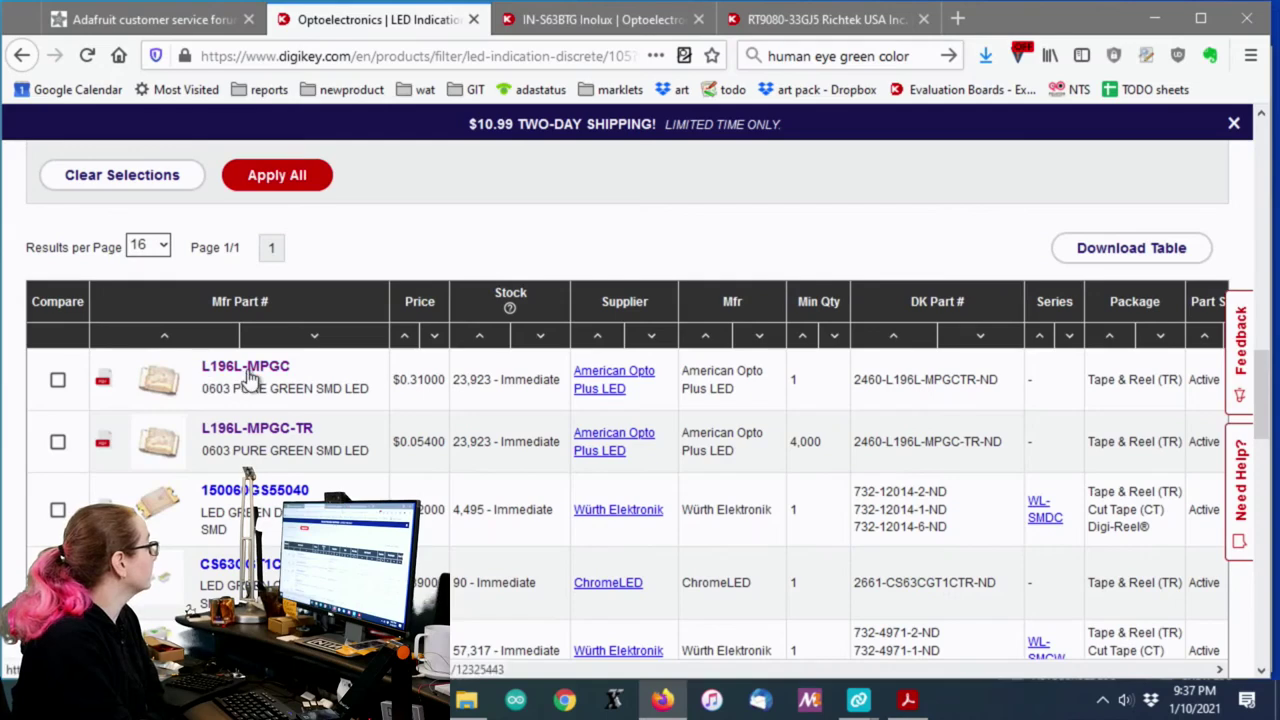
pyautogui.click(245, 370)
pyautogui.scroll(-2, 871, 406)
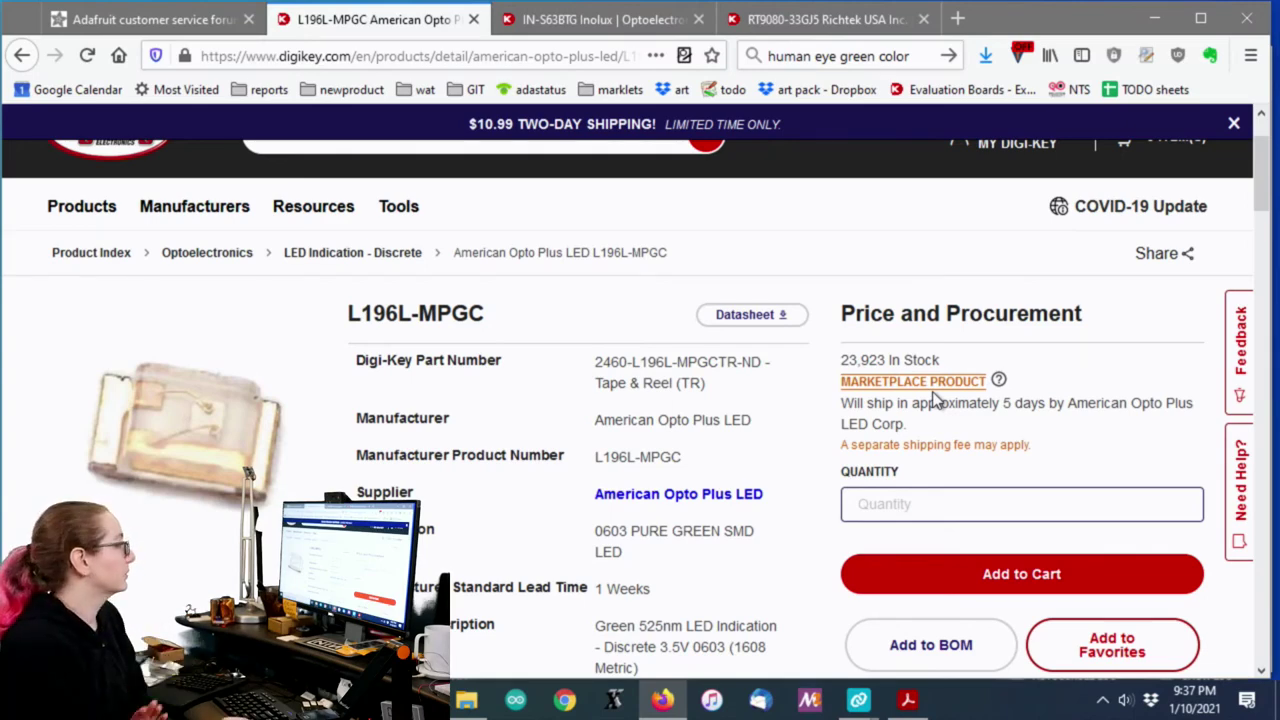
pyautogui.hotkey('alt', 'Left')
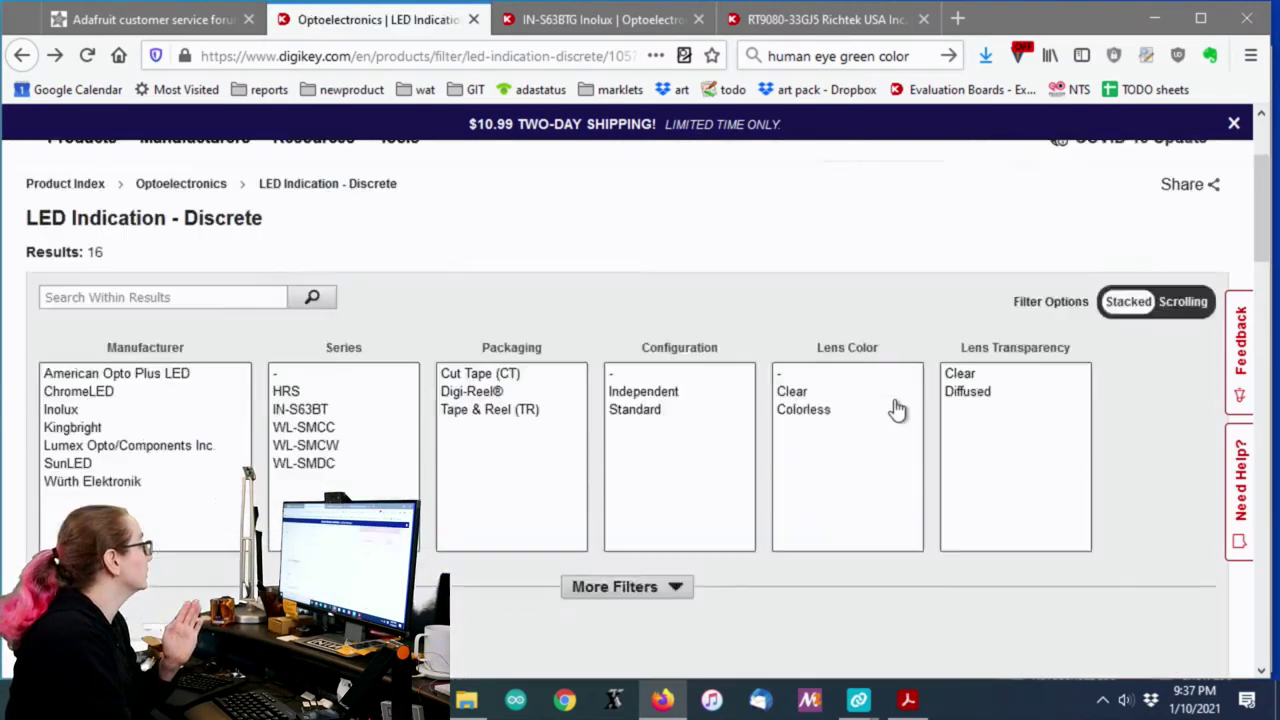
# Exclude marketplace products from the filtered LEDs and view the updated results table.
pyautogui.scroll(-3, 897, 408)
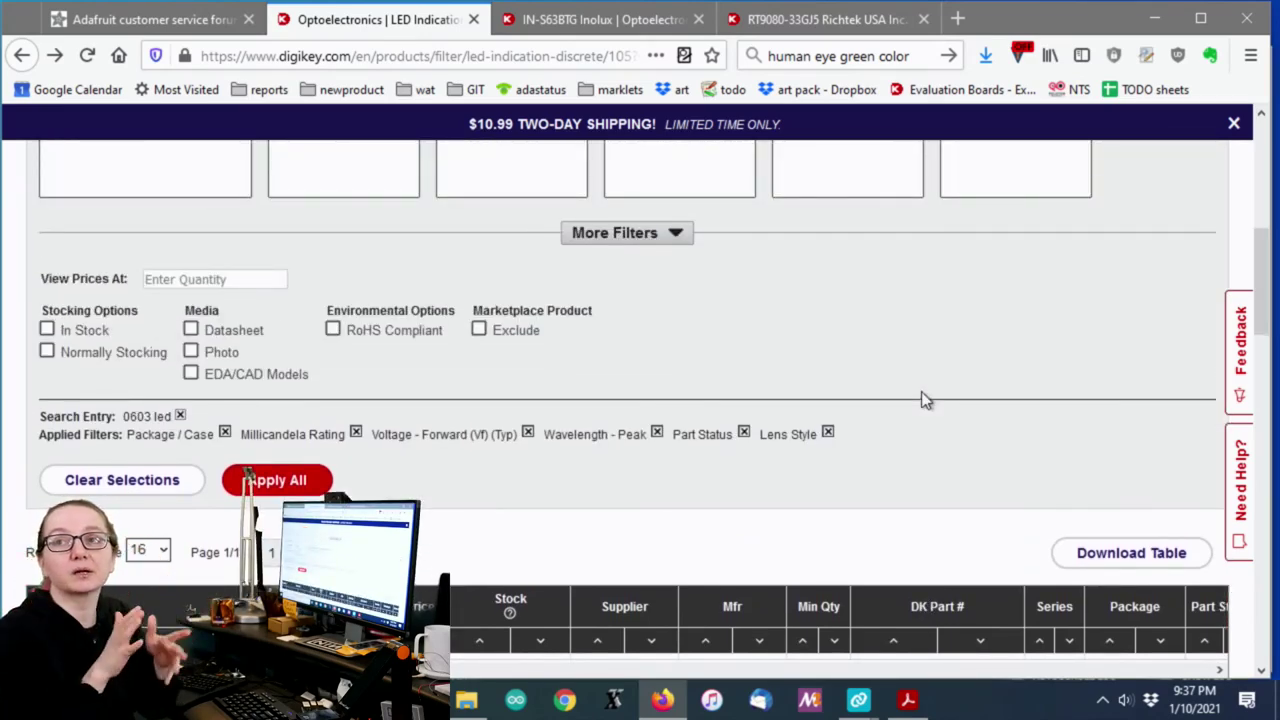
pyautogui.click(481, 331)
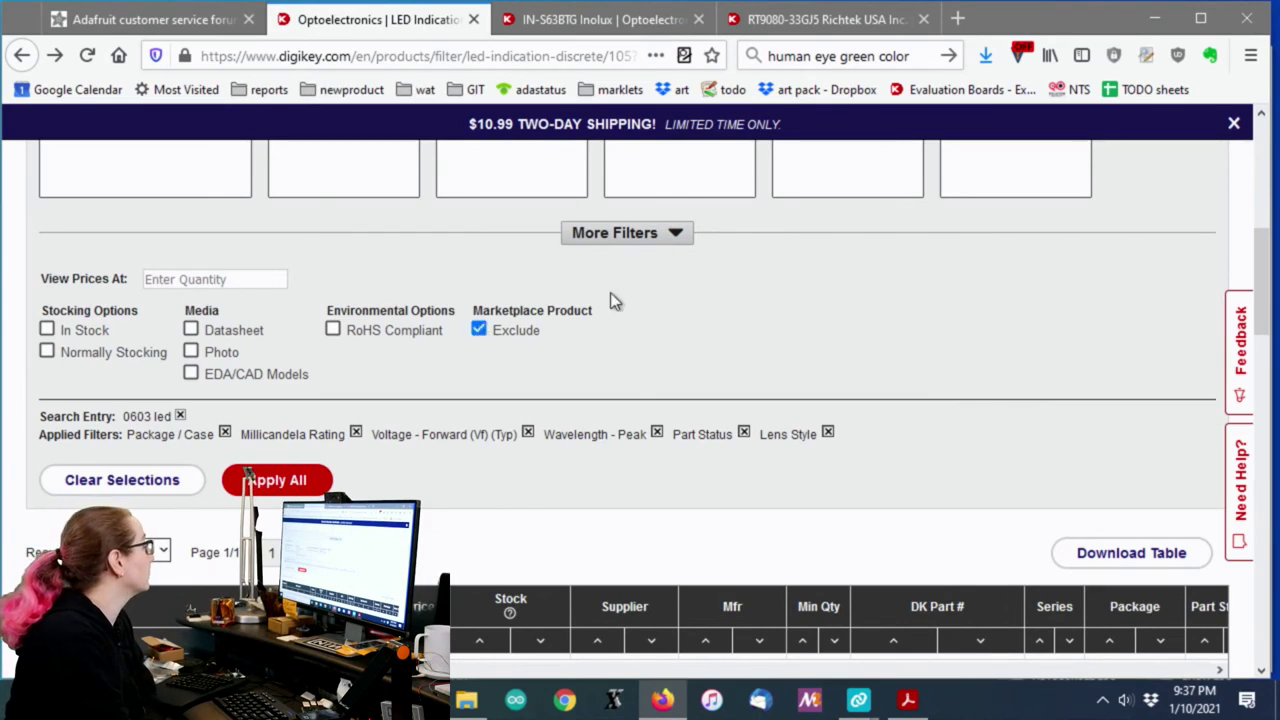
pyautogui.click(248, 478)
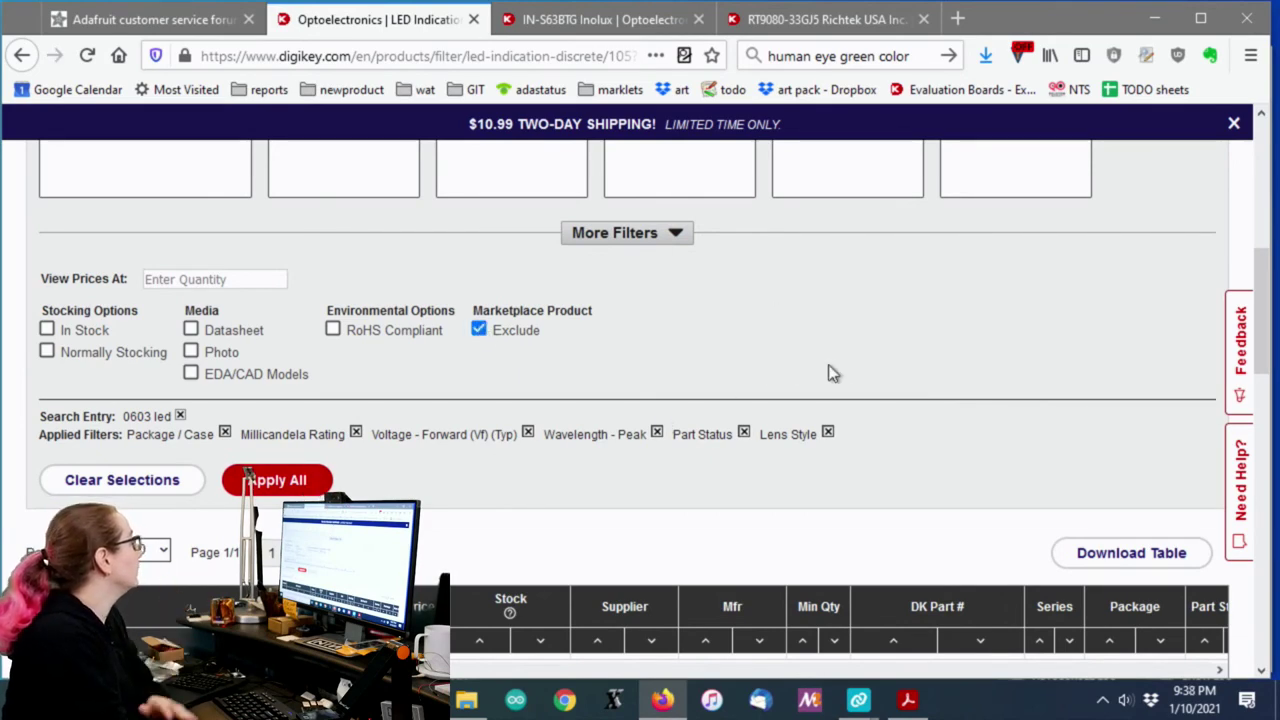
pyautogui.scroll(-3, 854, 364)
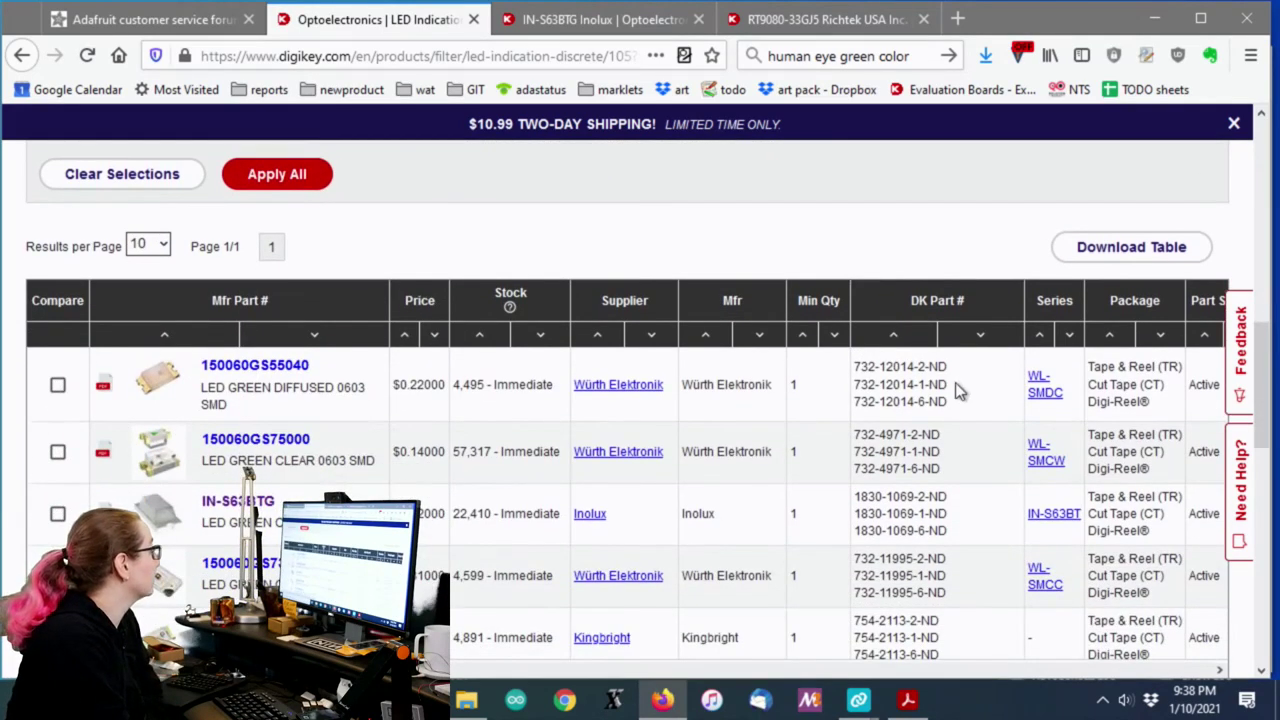
pyautogui.scroll(-2, 797, 374)
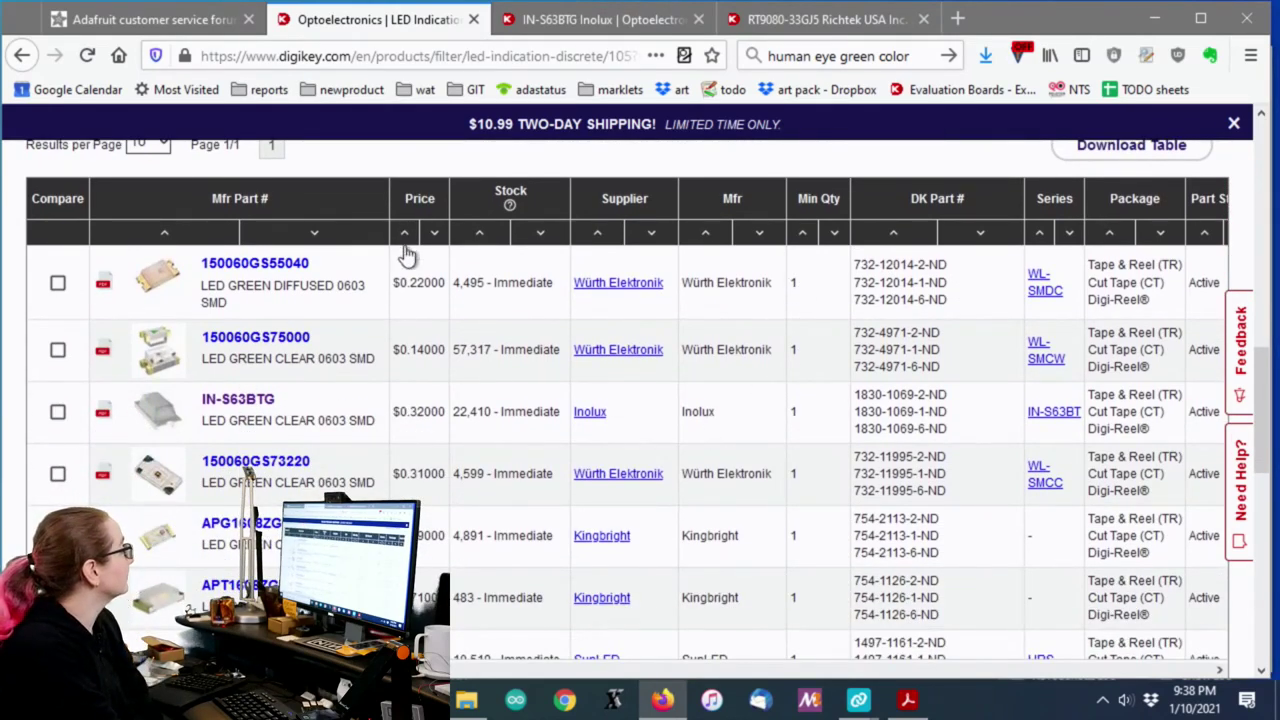
# Show the filtered LEDs' prices at a quantity of 1000 and list the results from the lowest price.
pyautogui.scroll(5, 275, 348)
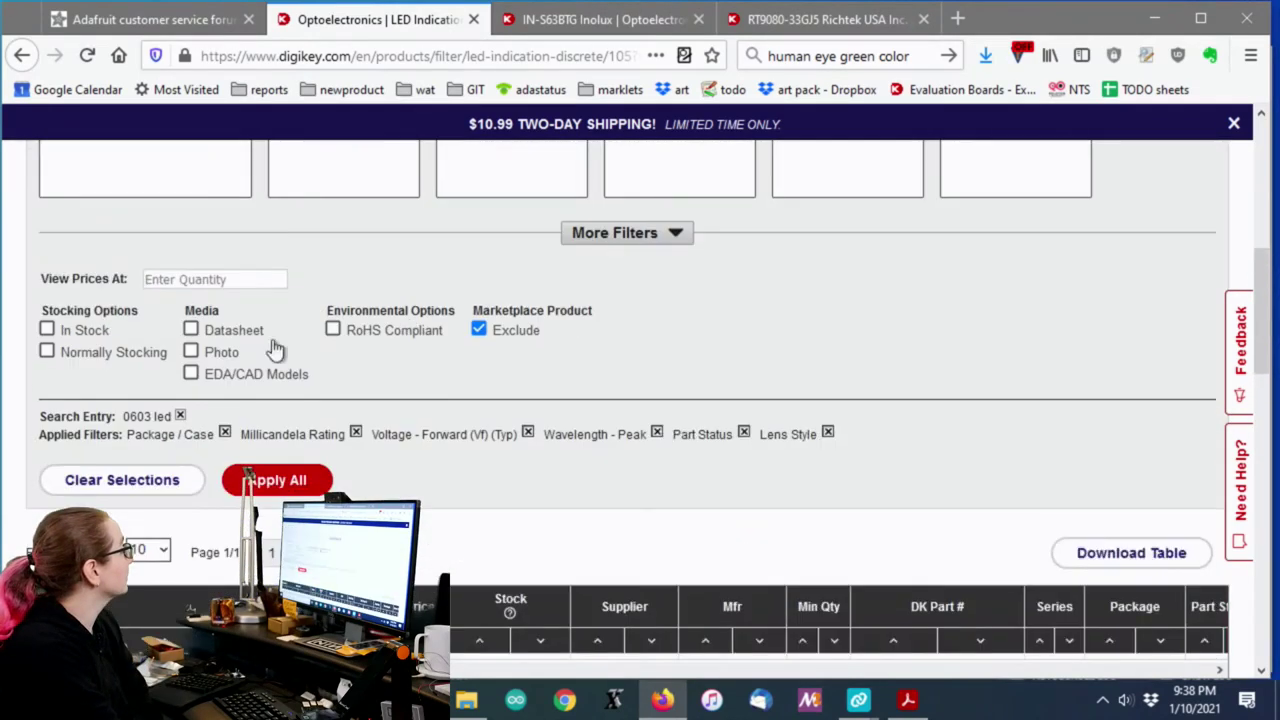
pyautogui.click(166, 281)
pyautogui.write('1000')
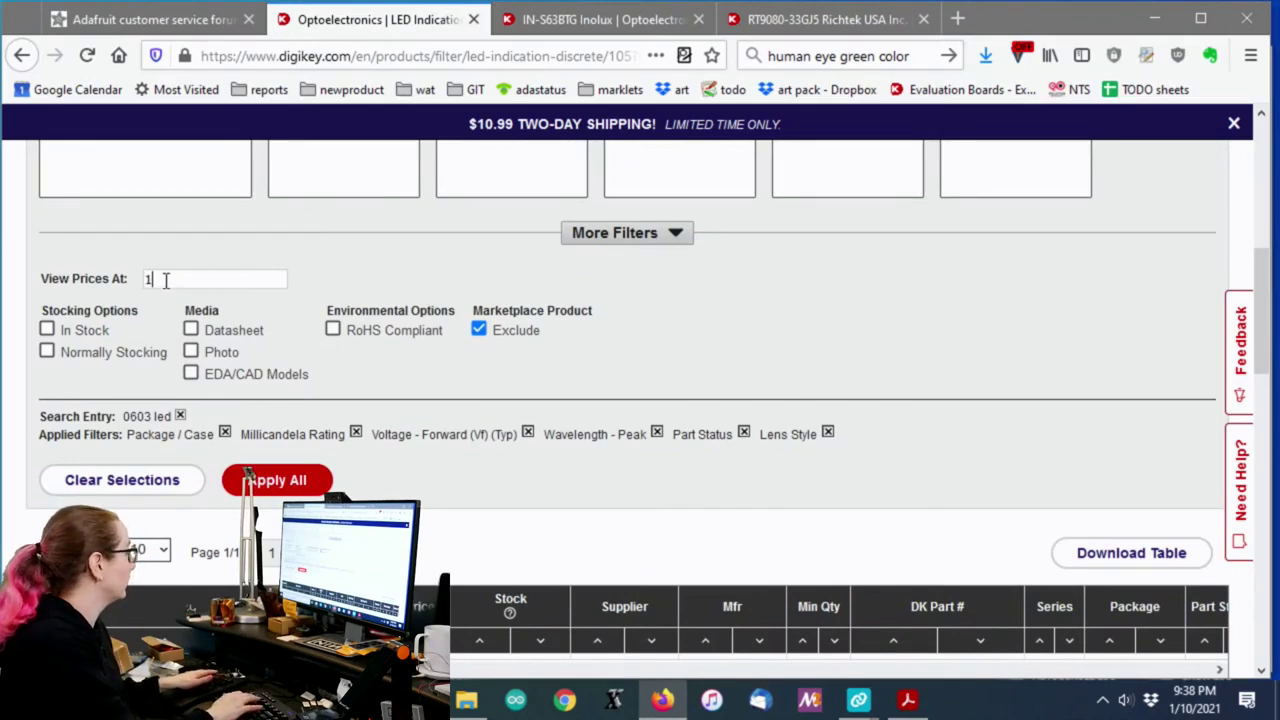
pyautogui.click(268, 481)
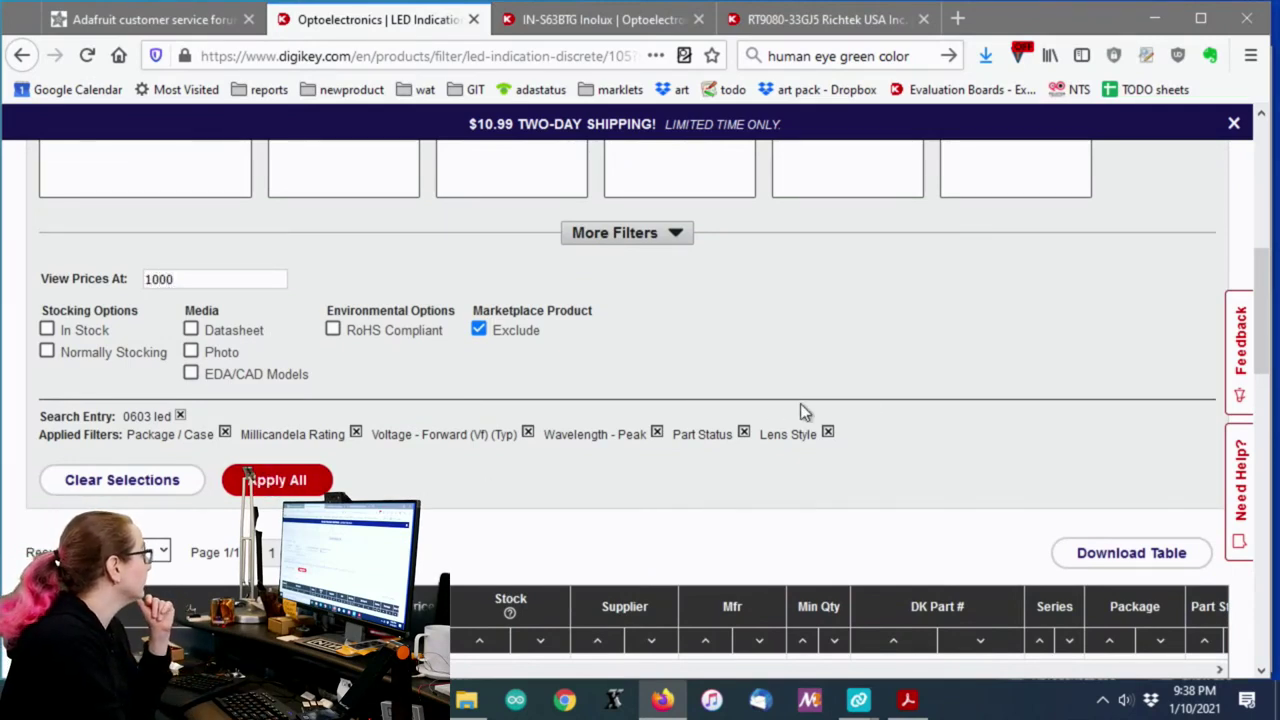
pyautogui.scroll(-2, 881, 408)
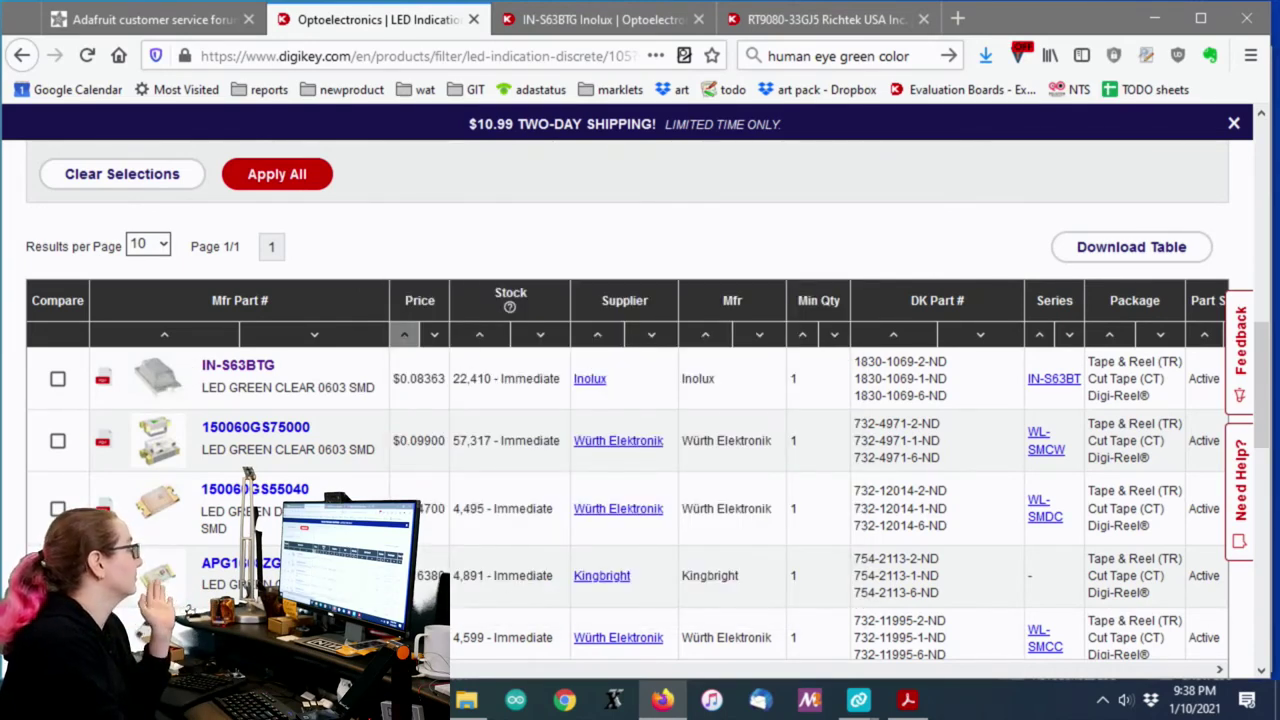
# Compare the cheapest LED's unit price, millicandela rating, forward voltage and viewing angle with the other listed parts.
pyautogui.moveTo(455, 670); pyautogui.dragTo(556, 378)
pyautogui.click(552, 408)
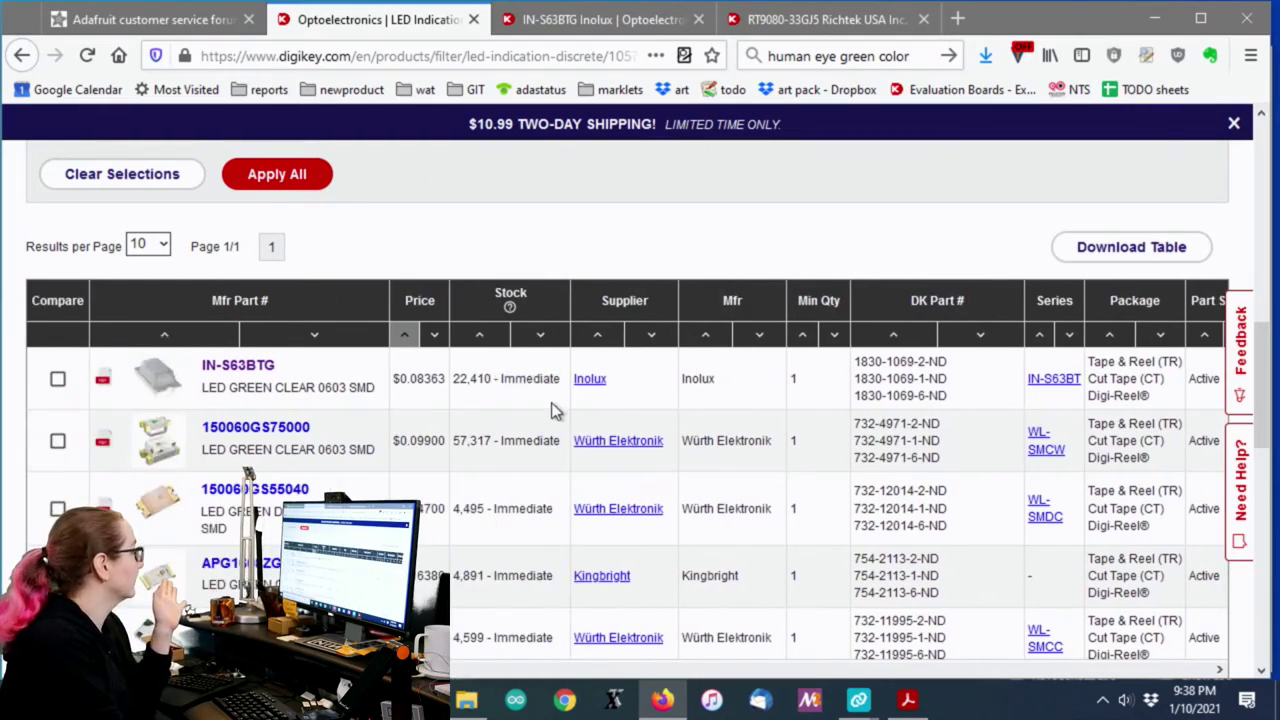
pyautogui.moveTo(452, 380); pyautogui.dragTo(393, 380)
pyautogui.moveTo(380, 670); pyautogui.dragTo(676, 681)
pyautogui.moveTo(934, 374); pyautogui.dragTo(866, 389)
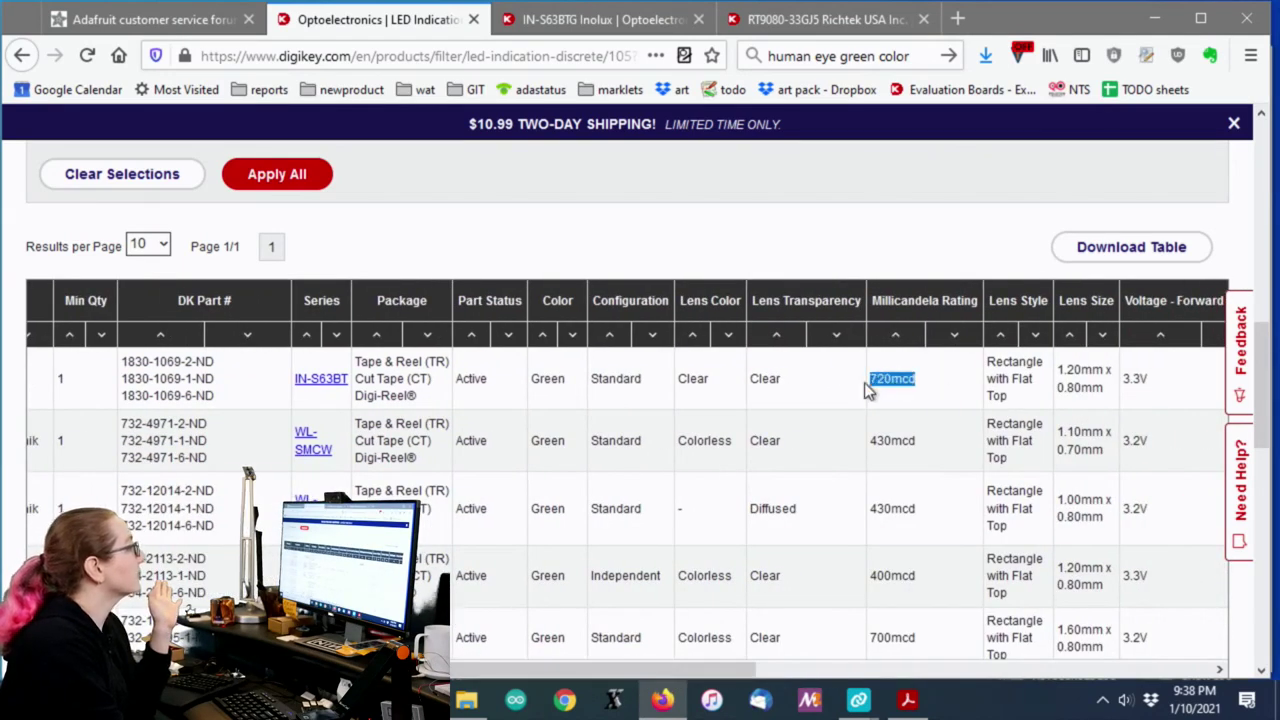
pyautogui.moveTo(569, 672); pyautogui.dragTo(665, 678)
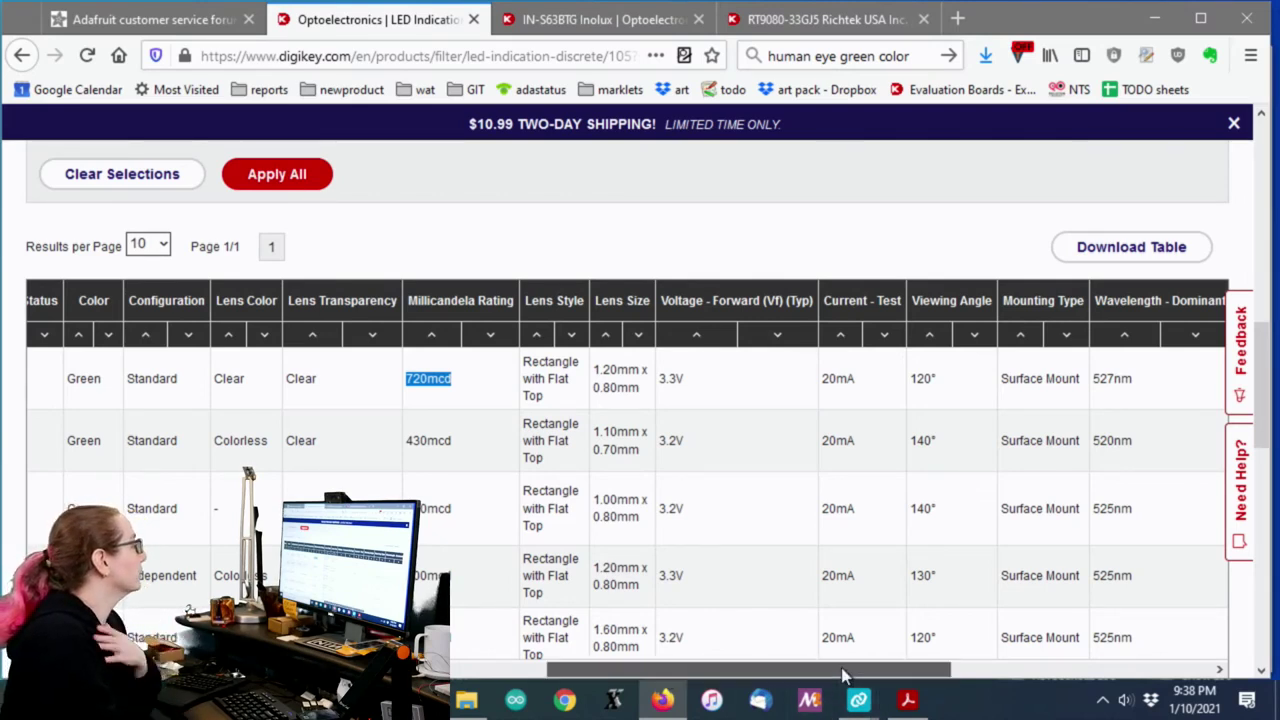
# Open the product page of the Inolux IN-S63BTG LED and display its photo showing the lens side.
pyautogui.moveTo(843, 676); pyautogui.dragTo(330, 676)
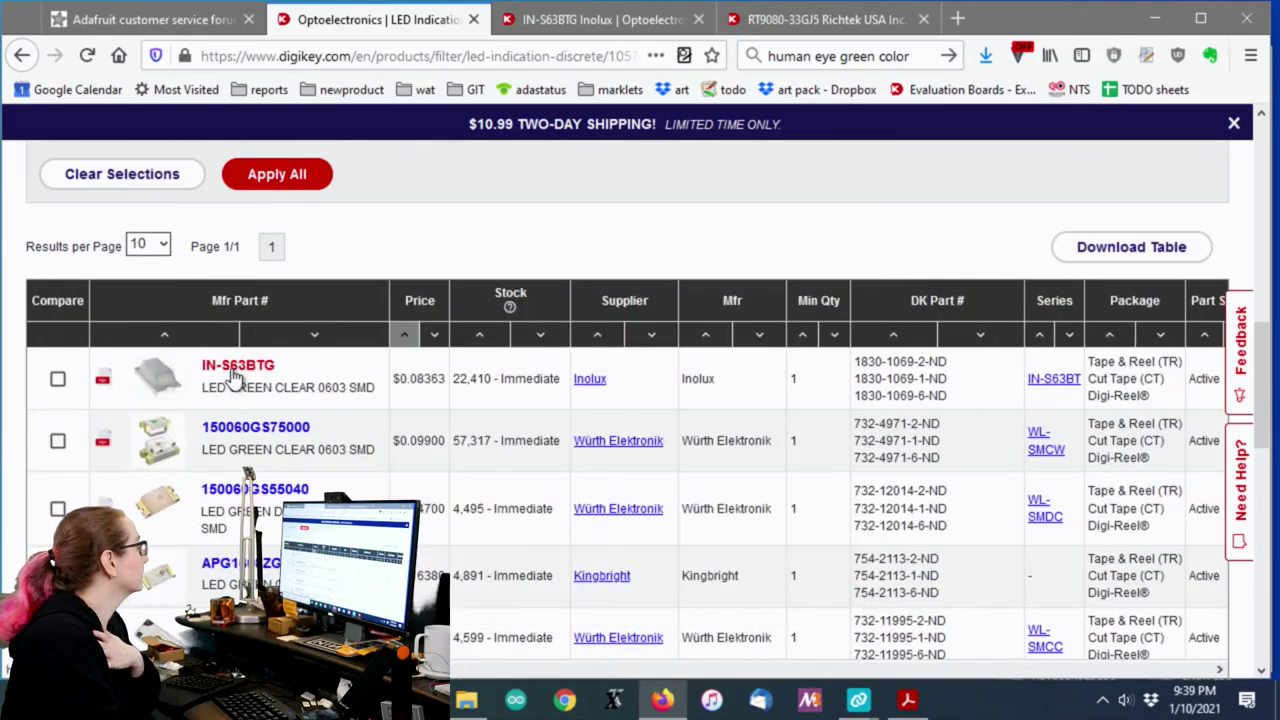
pyautogui.click(265, 365)
pyautogui.scroll(-2, 649, 371)
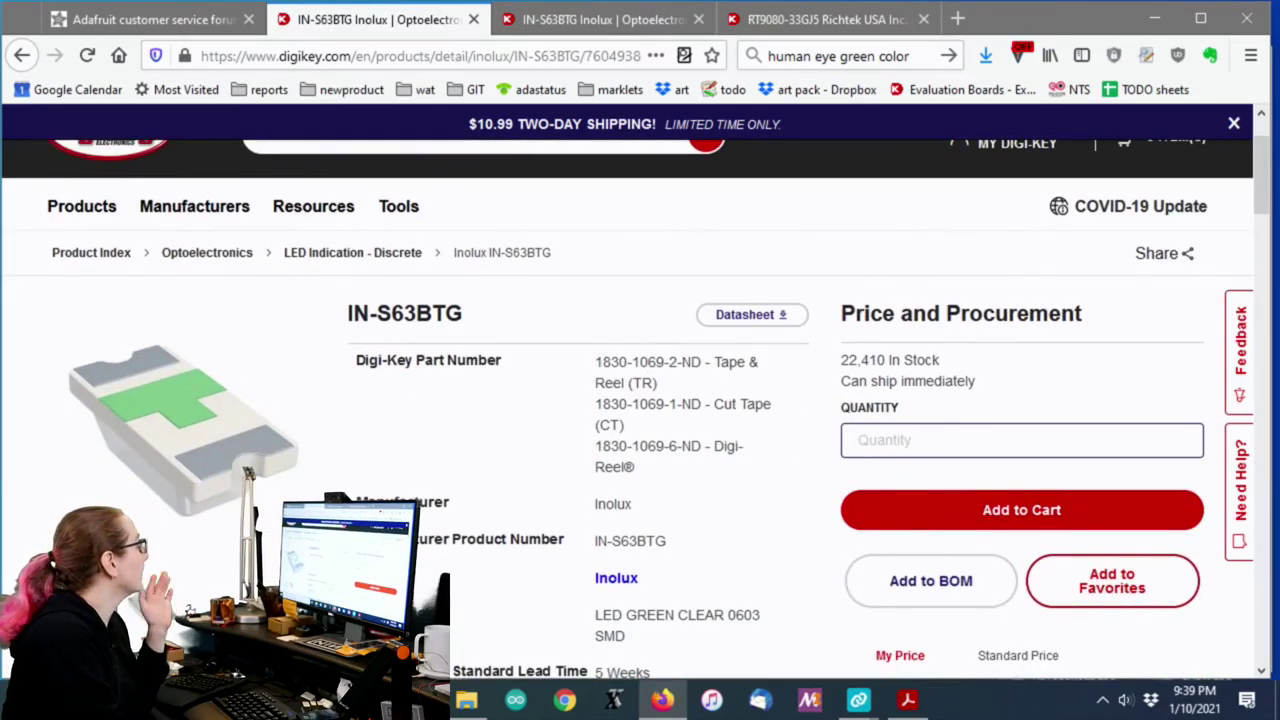
pyautogui.click(155, 614)
pyautogui.scroll(-2, 610, 488)
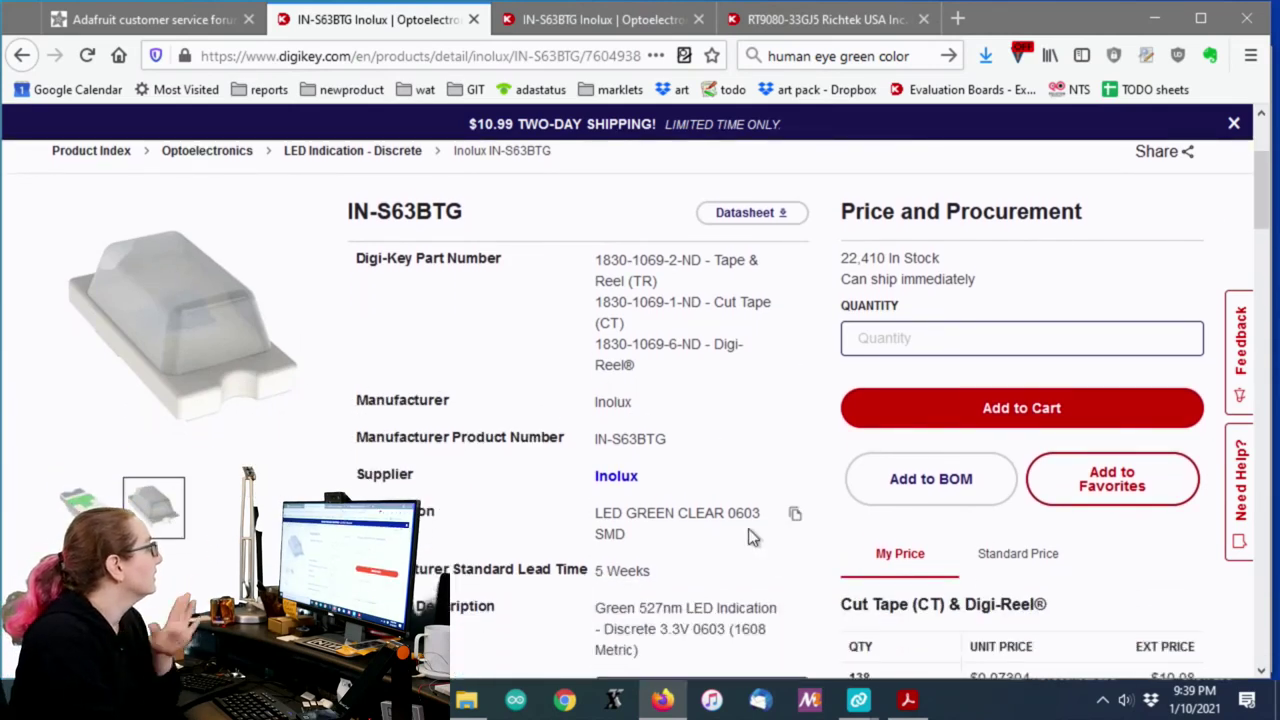
# Check the IN-S63BTG's manufacturer standard lead time, price breaks and product attributes on its page.
pyautogui.scroll(-1, 752, 537)
pyautogui.moveTo(692, 485); pyautogui.dragTo(358, 486)
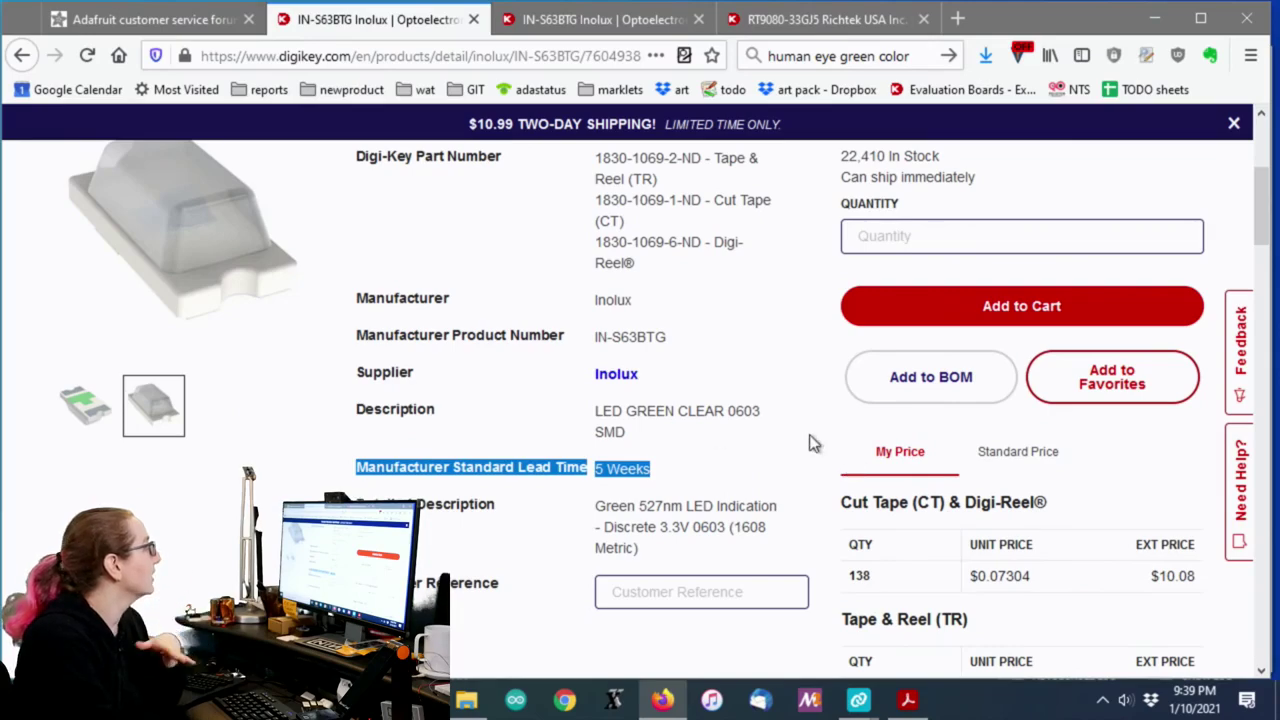
pyautogui.scroll(3, 812, 443)
pyautogui.scroll(-9, 813, 444)
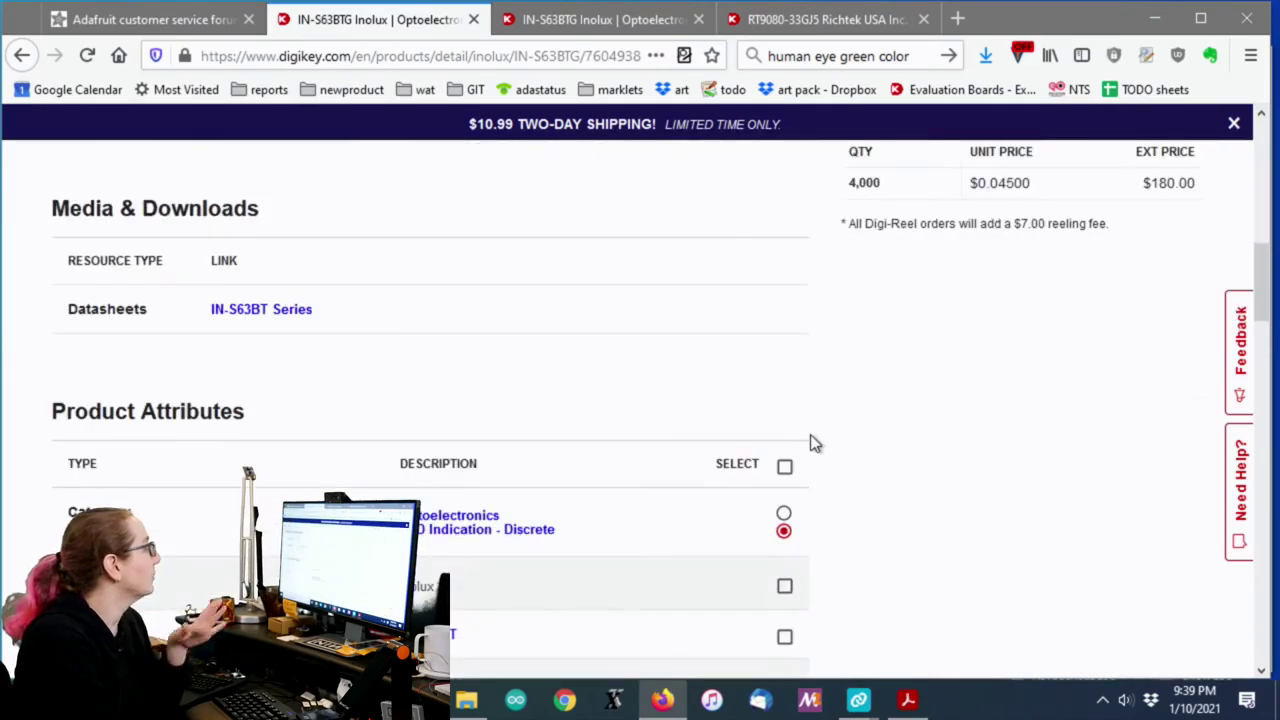
pyautogui.scroll(6, 817, 447)
pyautogui.scroll(2, 817, 447)
pyautogui.click(765, 451)
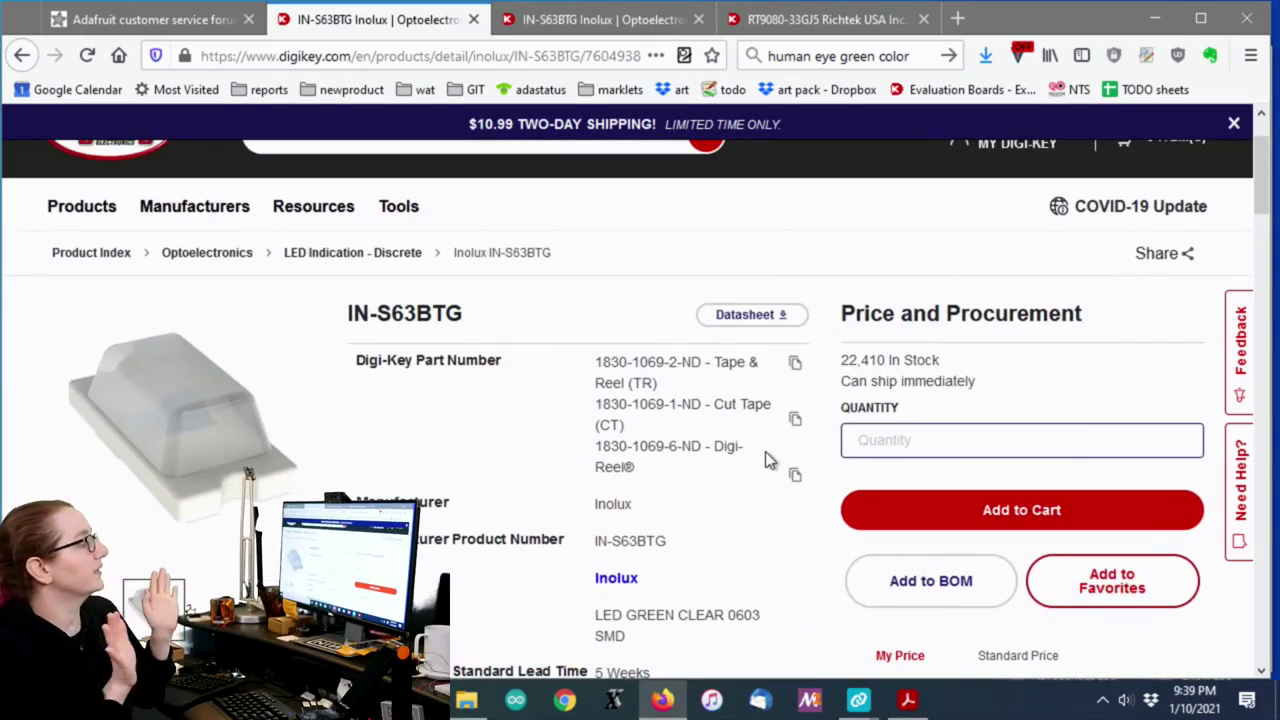